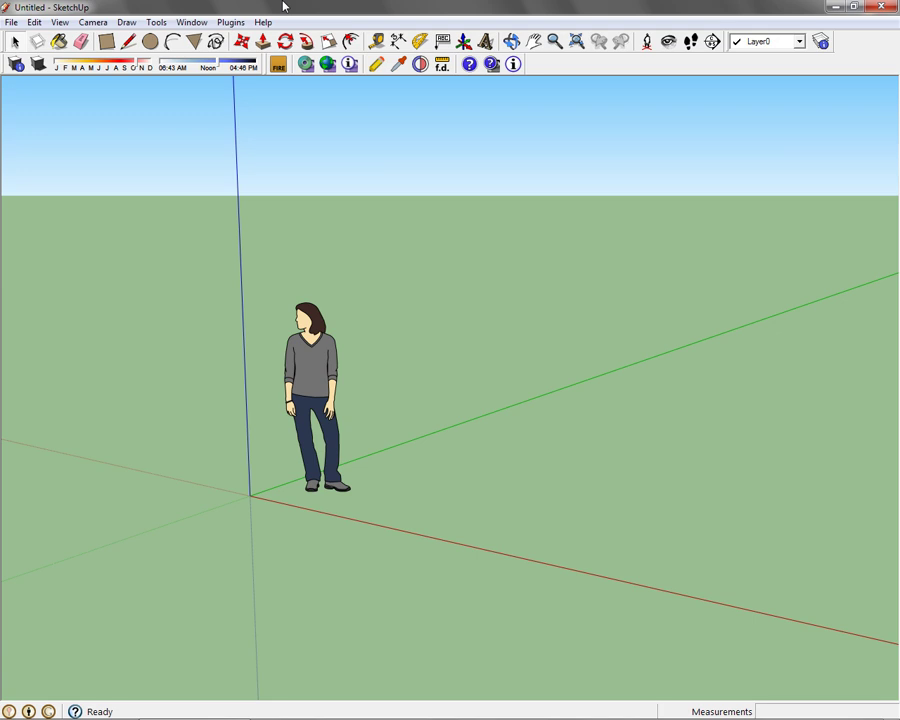
# Draw a ground rectangle of about 2.36 m by 5.30 m starting at the origin
pyautogui.click(106, 41)
pyautogui.click(251, 494)
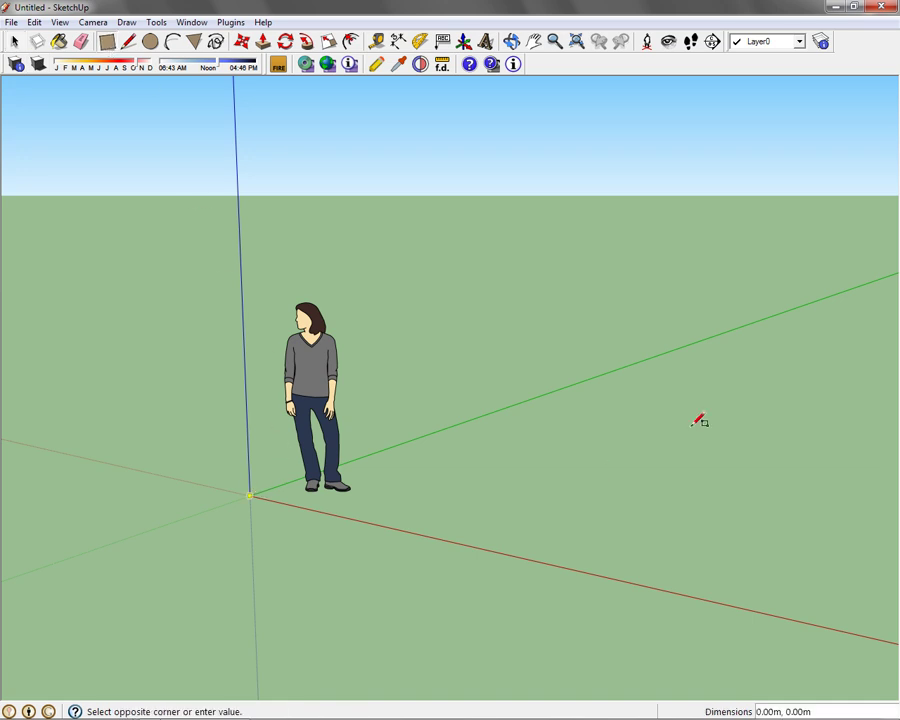
pyautogui.click(713, 418)
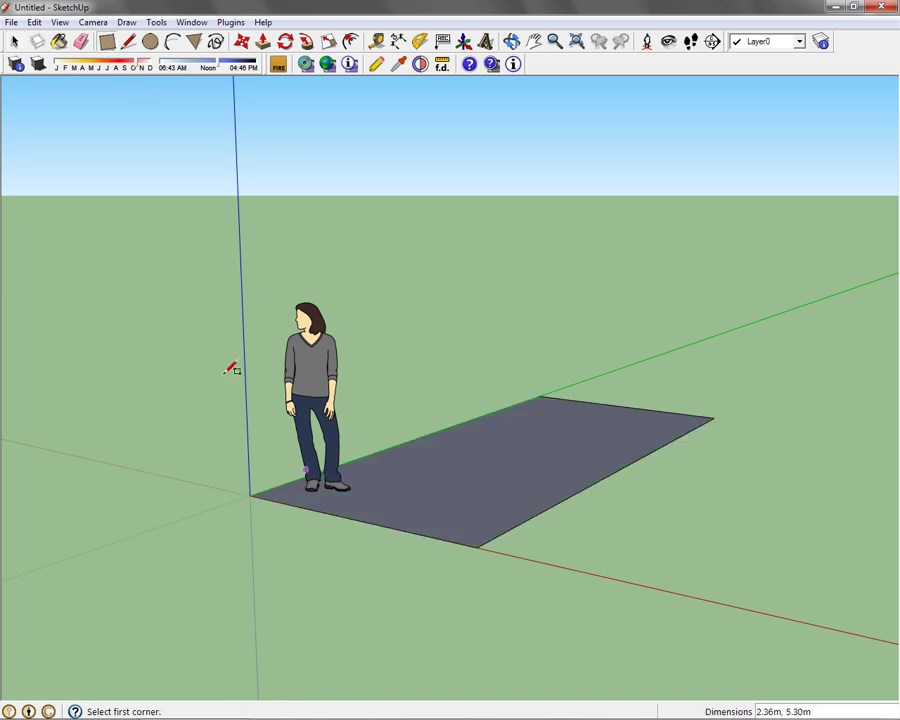
# Reverse the rectangle's face so that its front side points up, and clear the selection
pyautogui.click(14, 43)
pyautogui.click(505, 480)
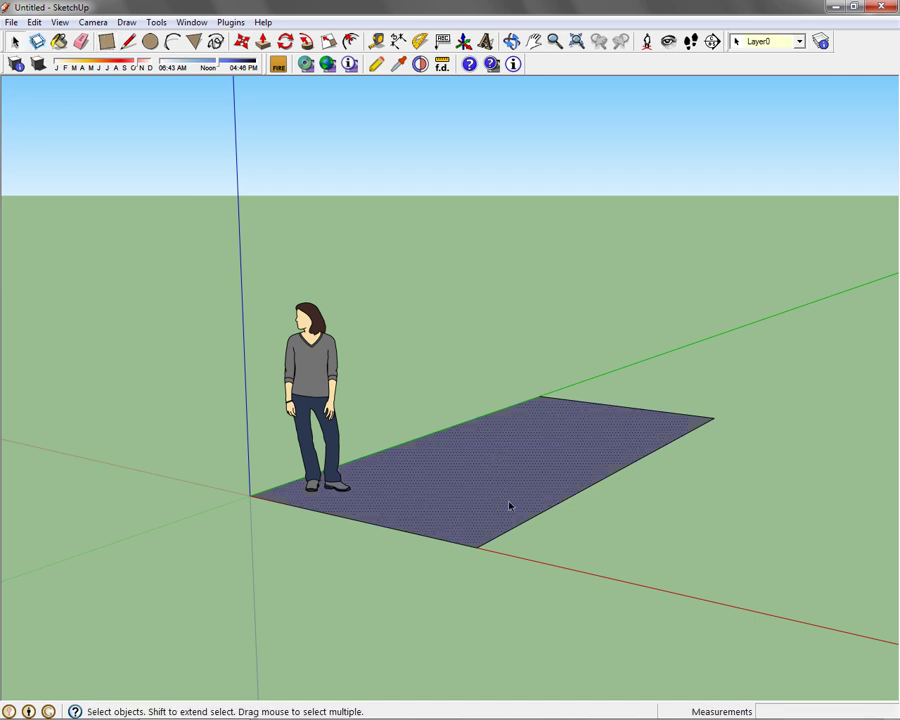
pyautogui.rightClick(504, 475)
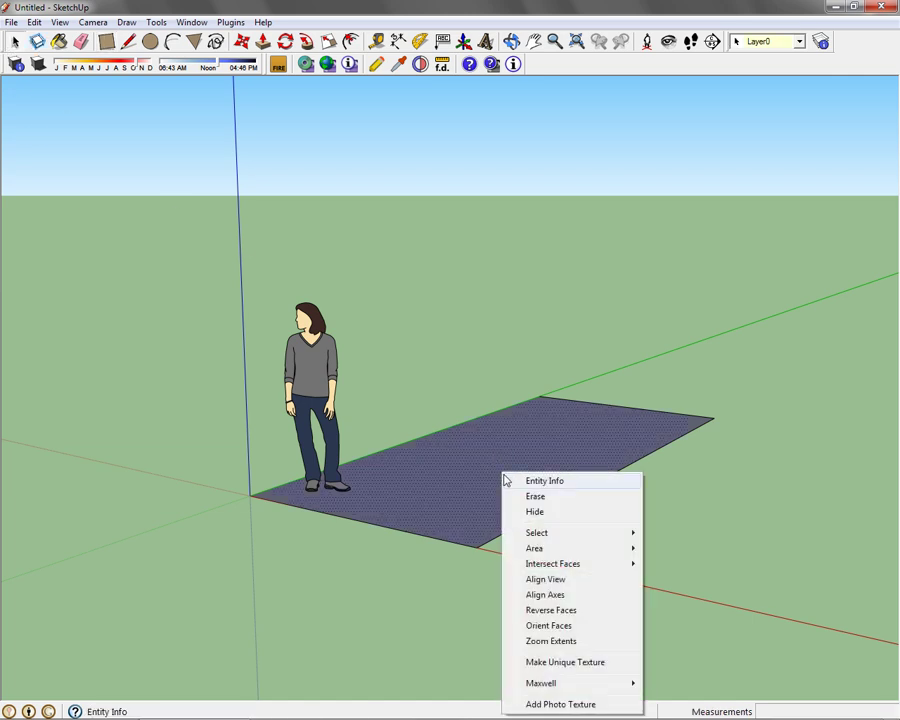
pyautogui.click(568, 612)
pyautogui.click(432, 383)
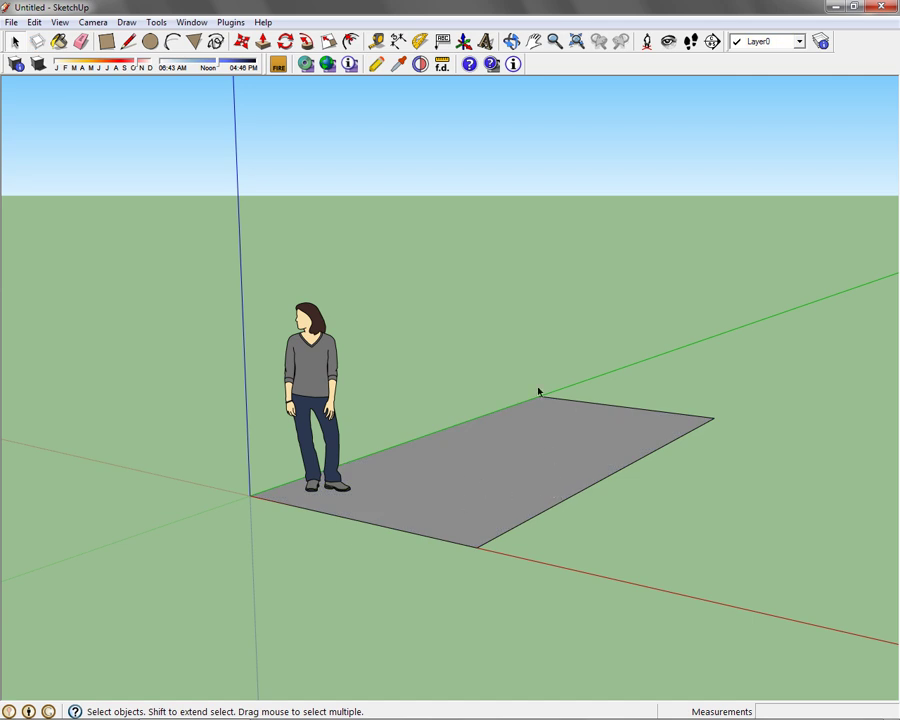
# Paint the rectangle with the Wood_Floor material from the Wood library, and close the Materials window
pyautogui.click(191, 24)
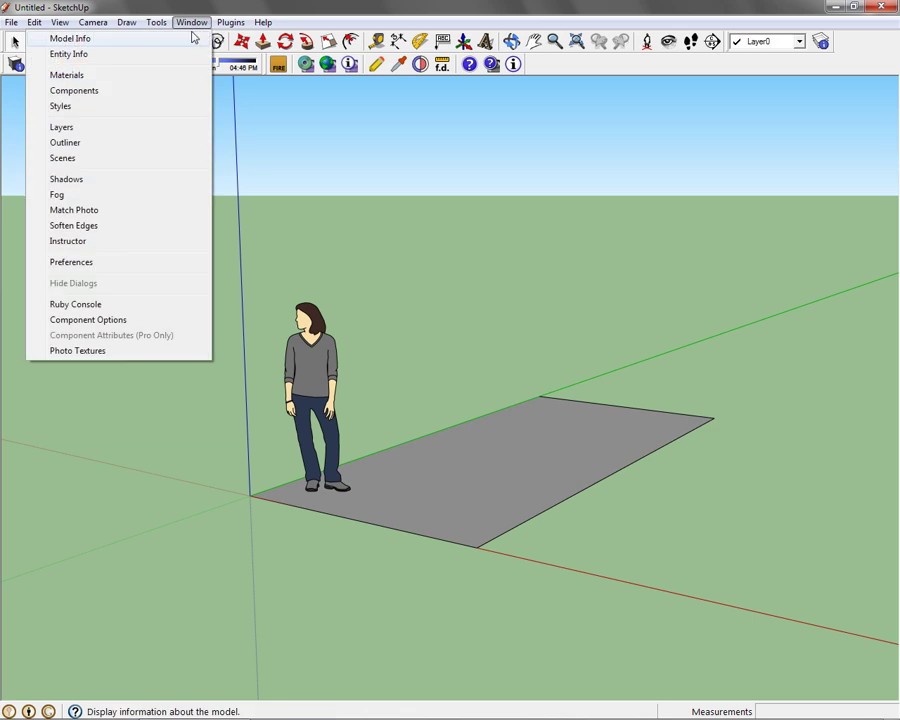
pyautogui.click(157, 76)
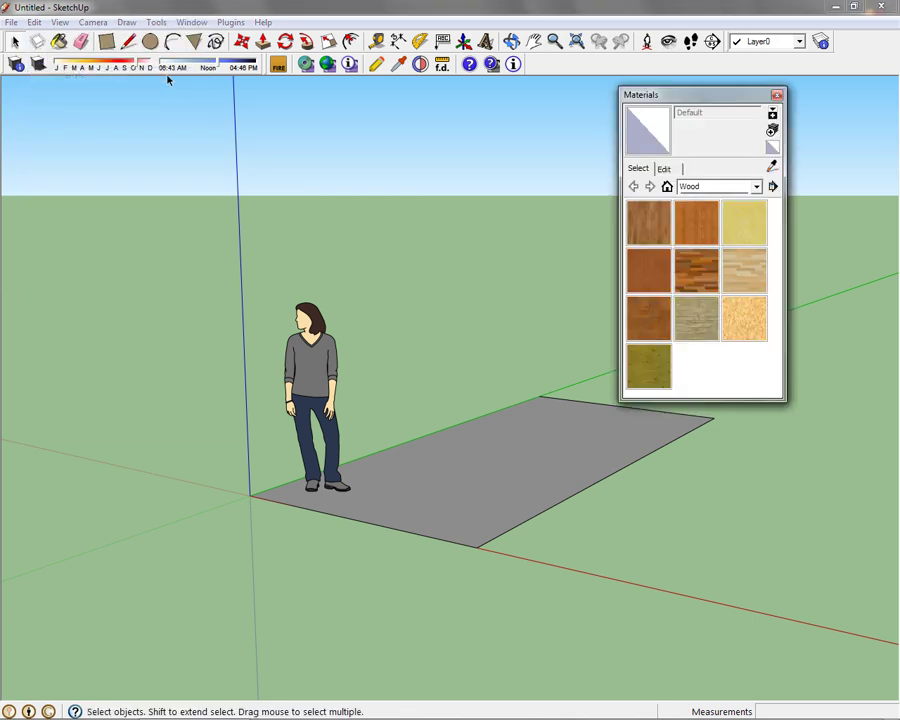
pyautogui.click(757, 187)
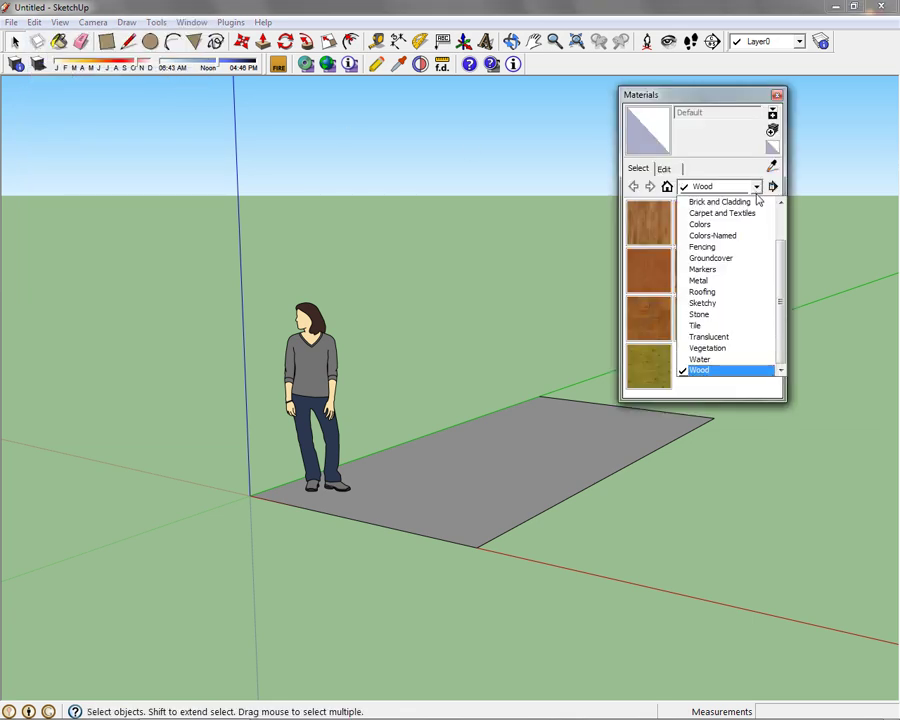
pyautogui.click(697, 371)
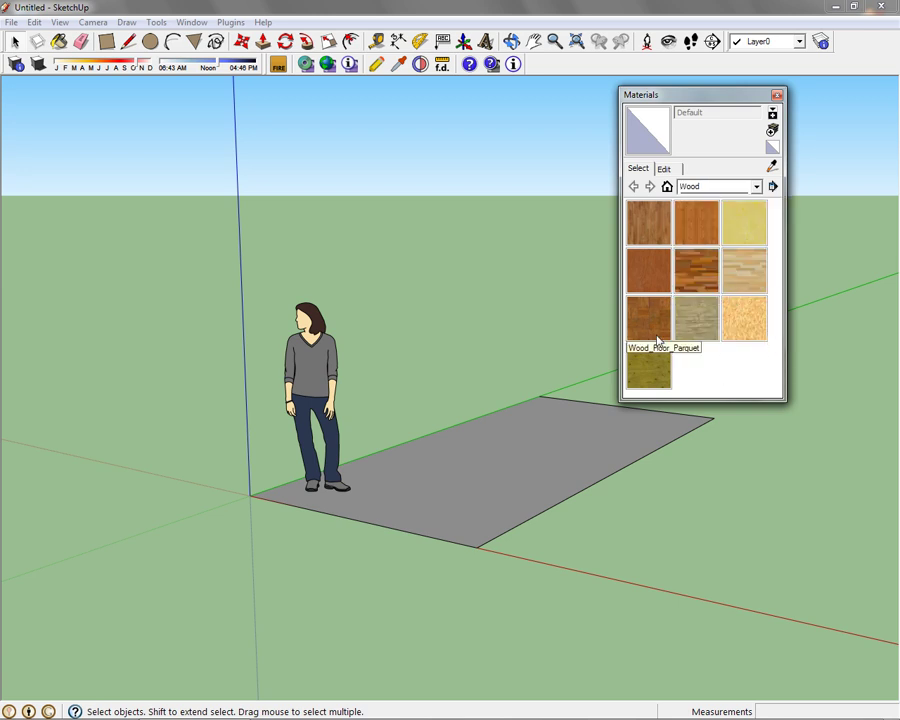
pyautogui.click(649, 234)
pyautogui.click(490, 446)
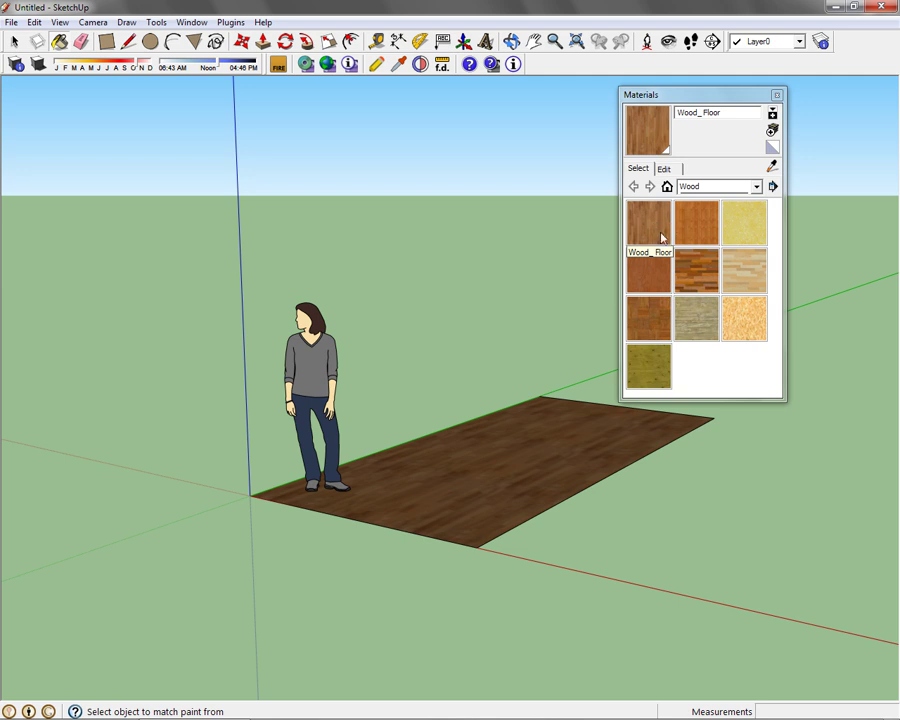
pyautogui.click(777, 93)
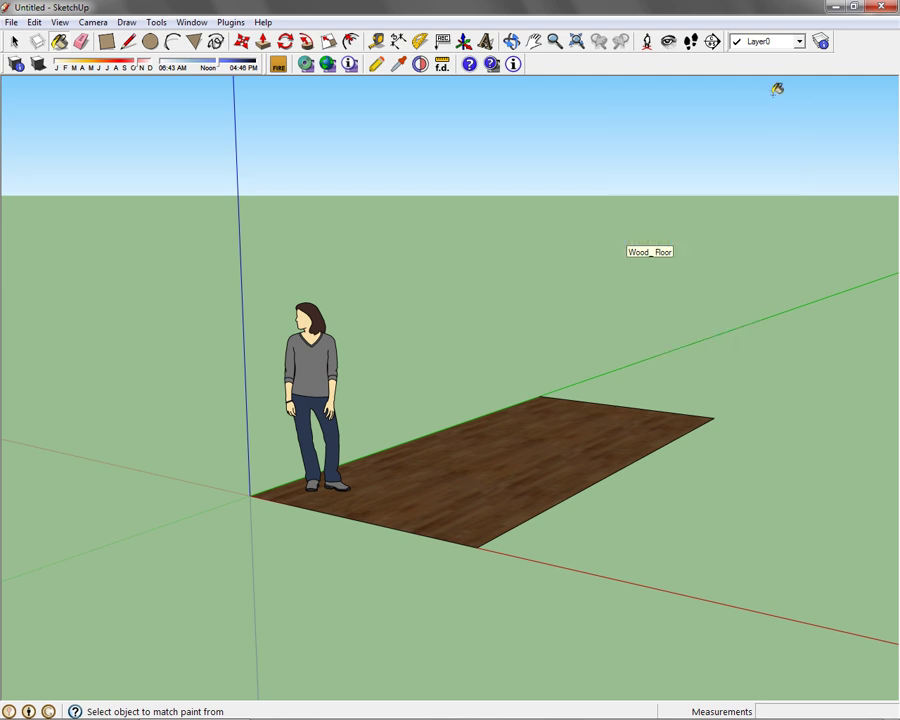
# Open the Maxwell Scene Manager beside the model, choose the Wood_Floor material and render its preview
pyautogui.click(378, 66)
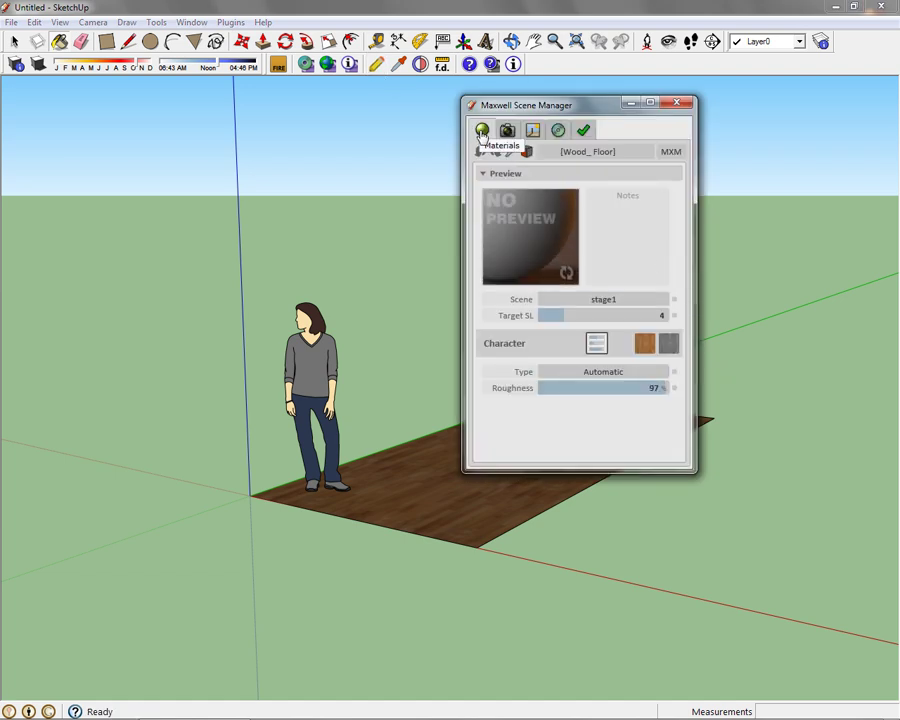
pyautogui.moveTo(579, 110); pyautogui.dragTo(756, 96)
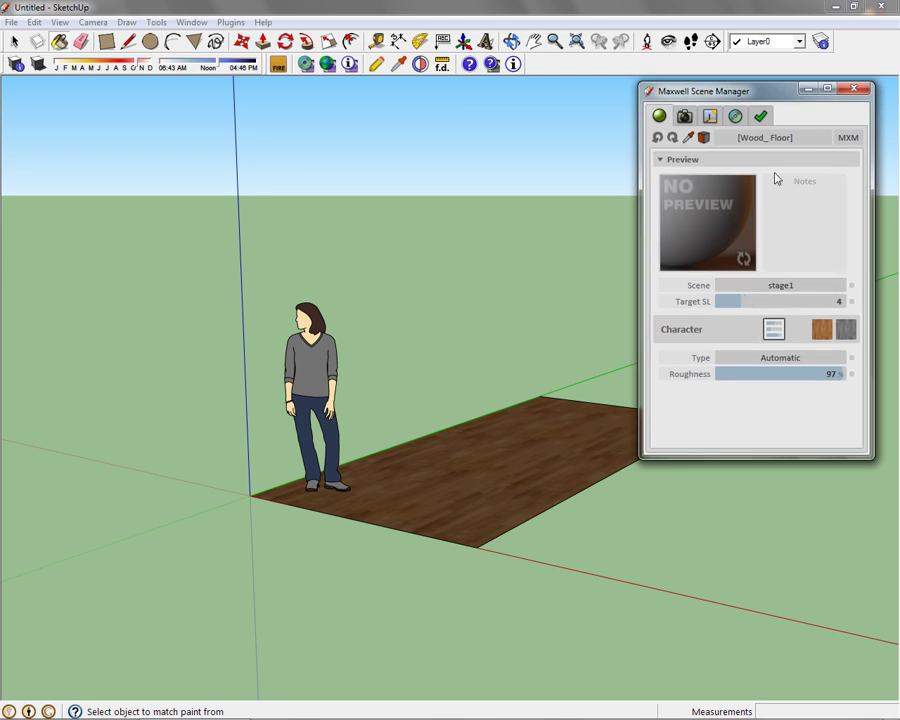
pyautogui.click(797, 139)
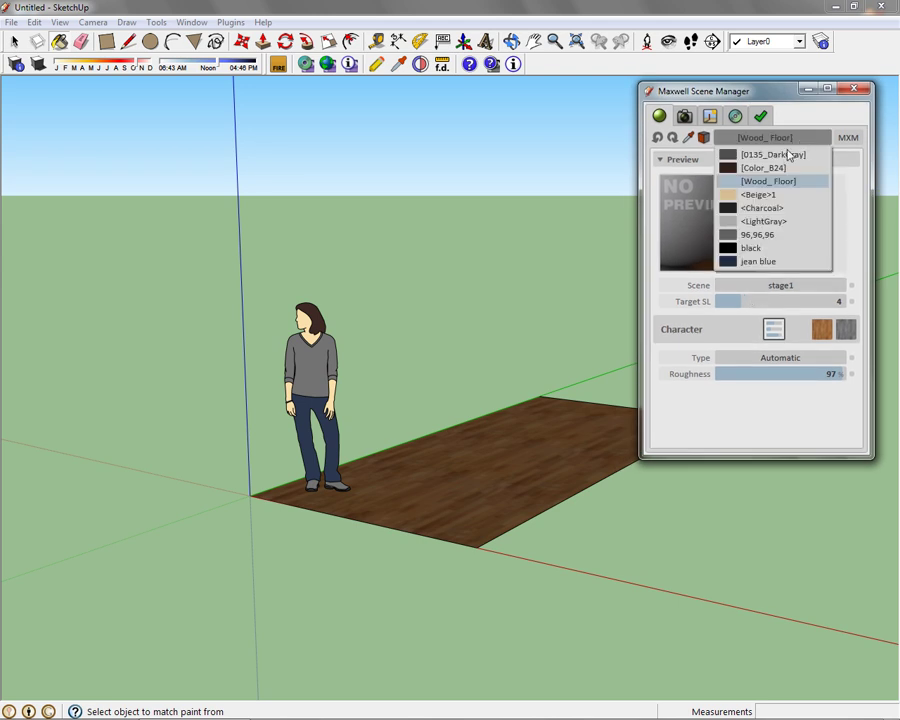
pyautogui.click(768, 183)
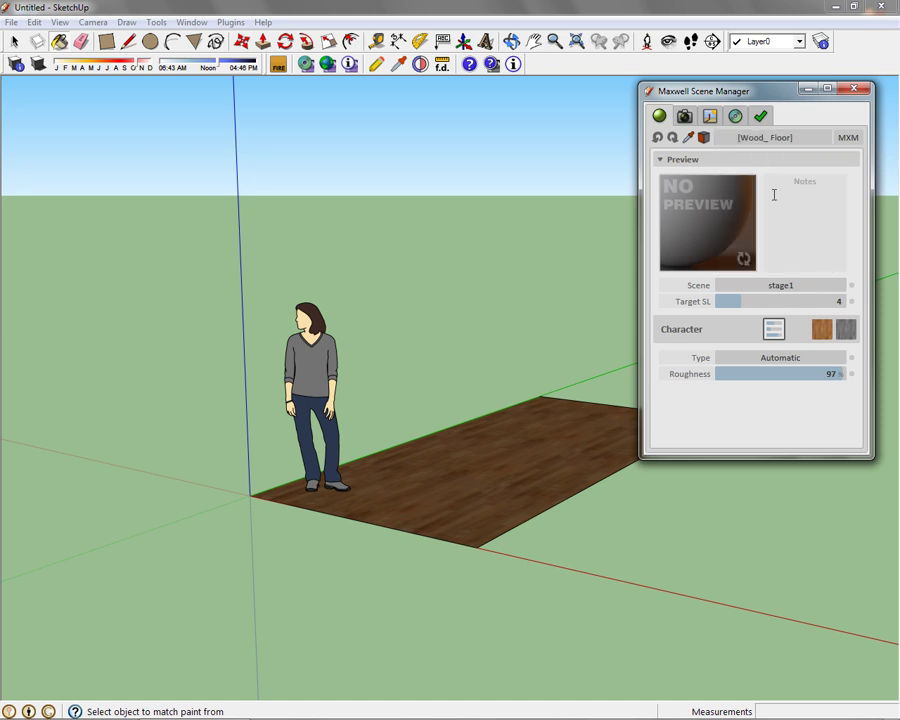
pyautogui.click(743, 260)
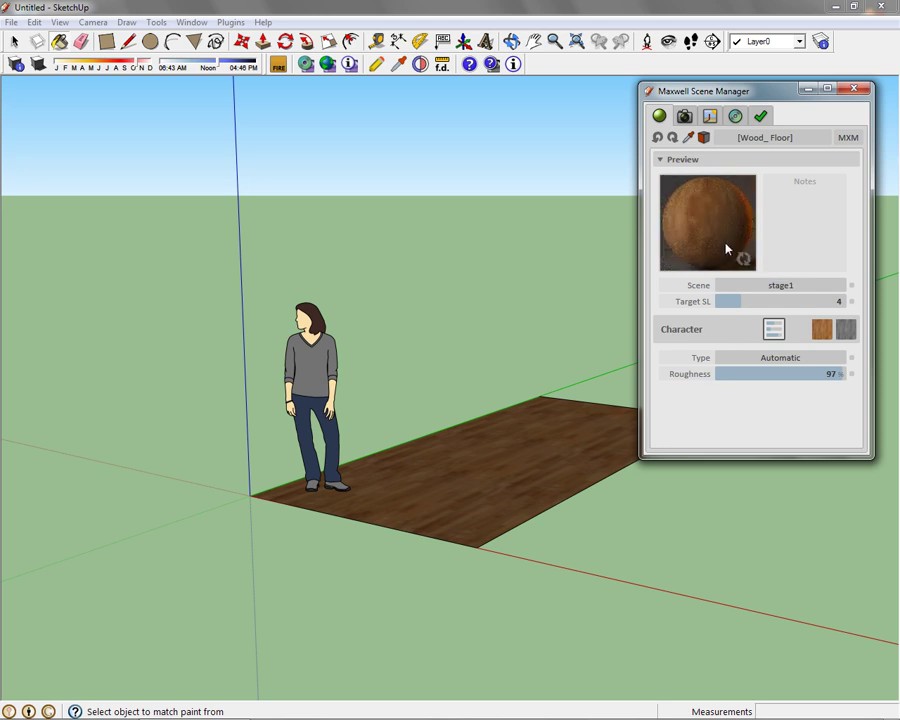
# Set the material preview scene to floor and its Target SL to 6
pyautogui.click(775, 287)
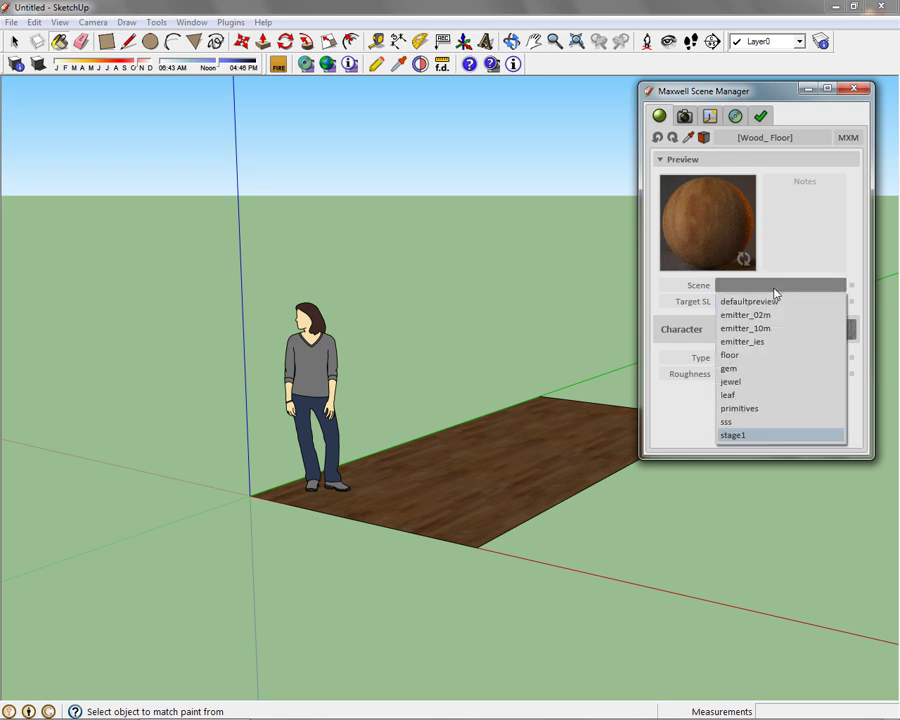
pyautogui.click(734, 357)
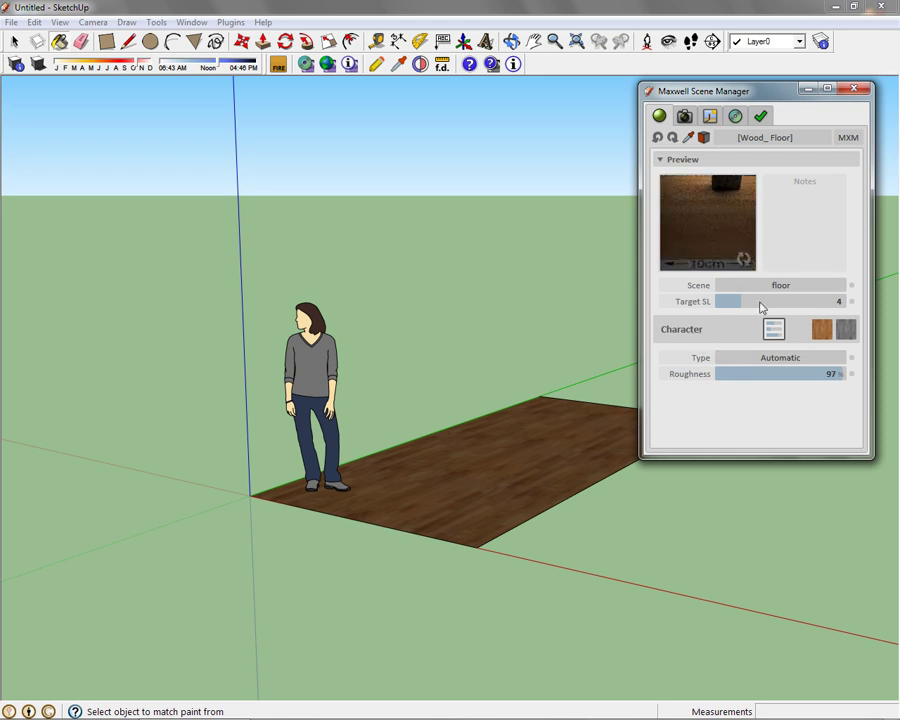
pyautogui.moveTo(741, 305); pyautogui.dragTo(779, 302)
# Set the Wood_Floor character type to Lacquer with a Rubbed finish, and refresh the preview
pyautogui.click(770, 360)
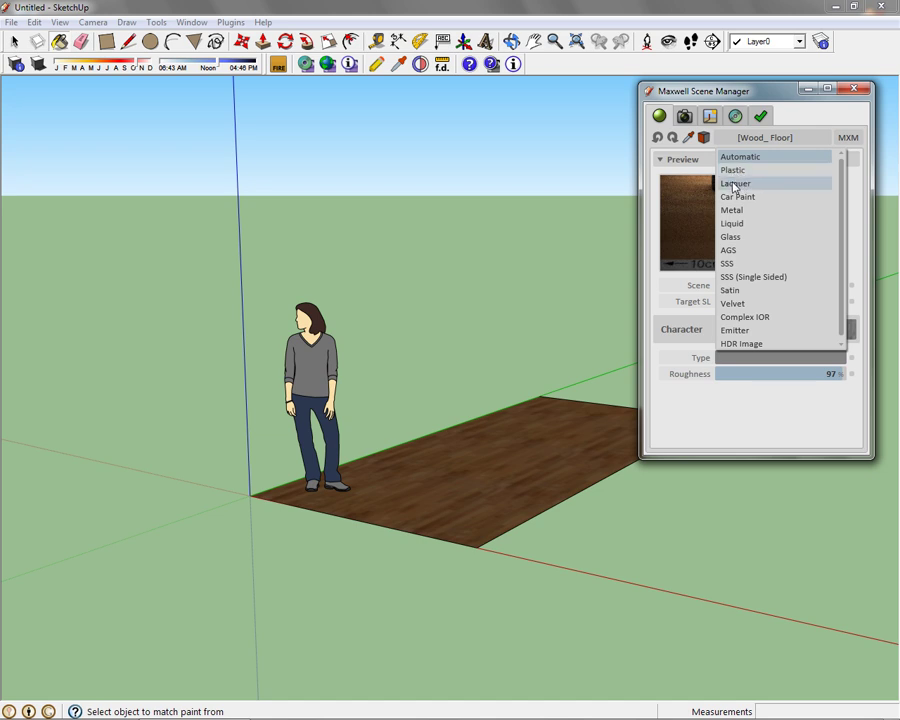
pyautogui.click(735, 184)
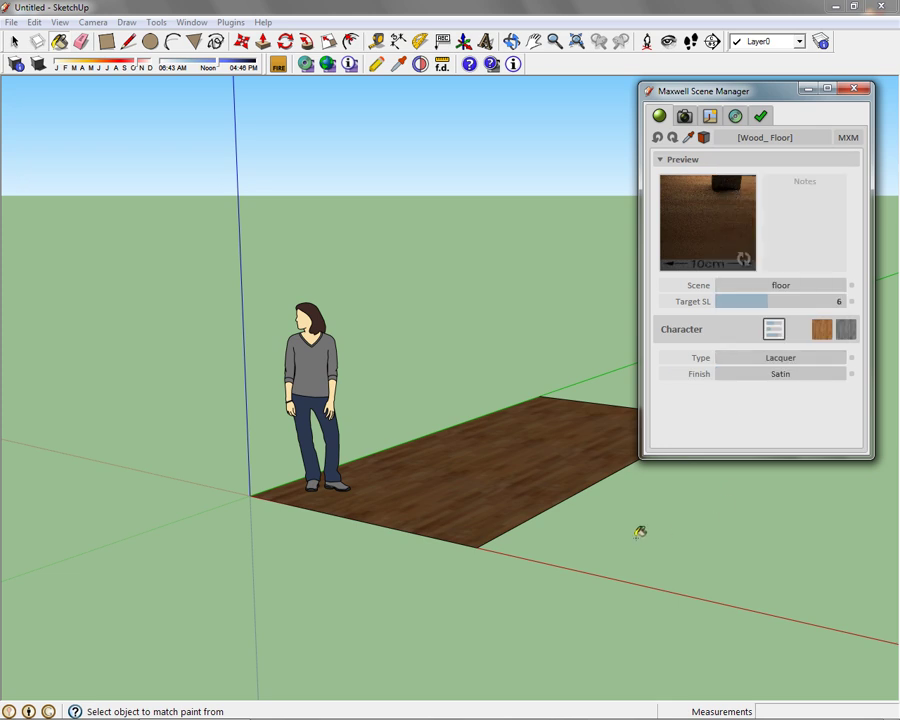
pyautogui.click(778, 376)
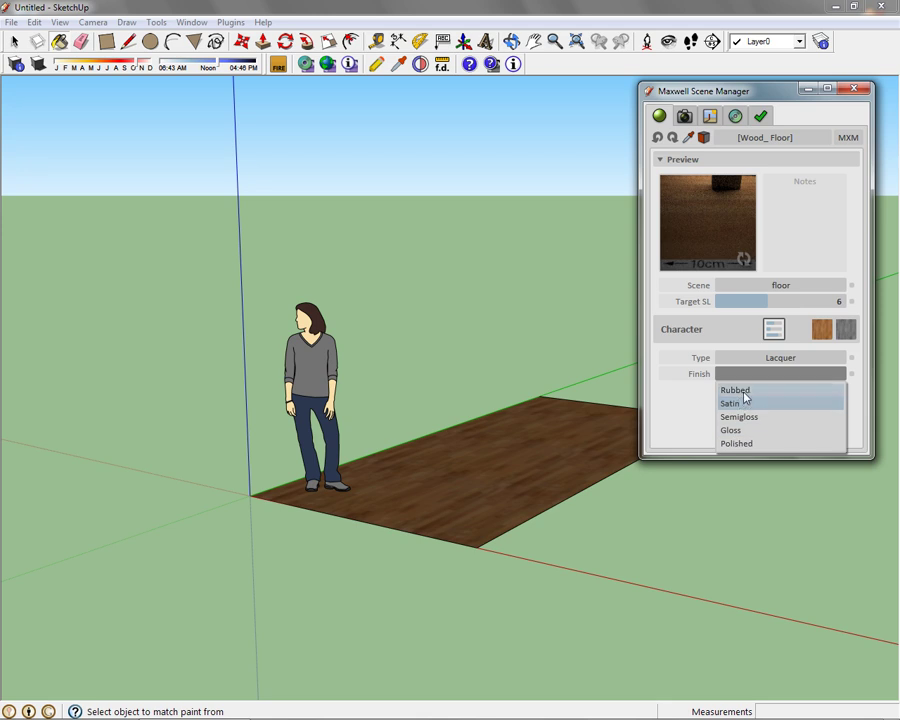
pyautogui.click(736, 390)
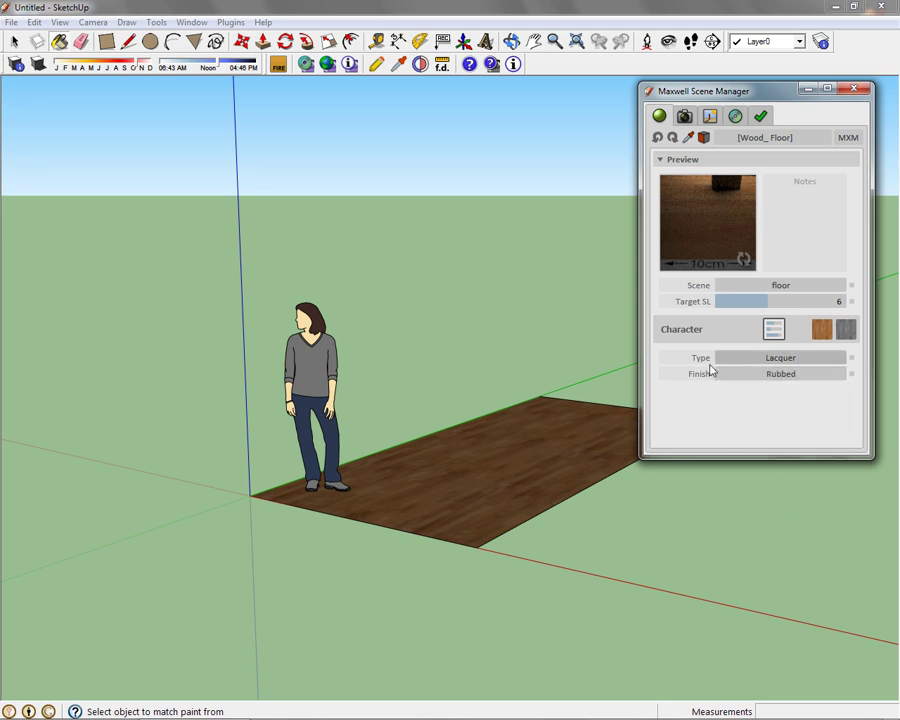
pyautogui.click(743, 259)
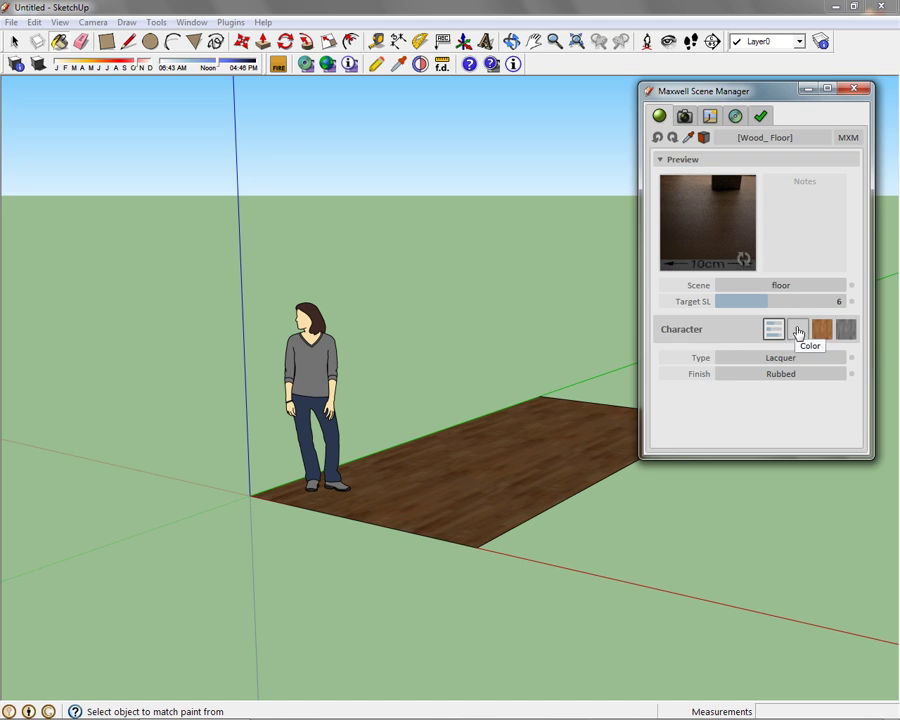
# Show the Wood_Floor texture settings in an enlarged Scene Manager window, and turn on interpolation without inverting the texture
pyautogui.click(798, 331)
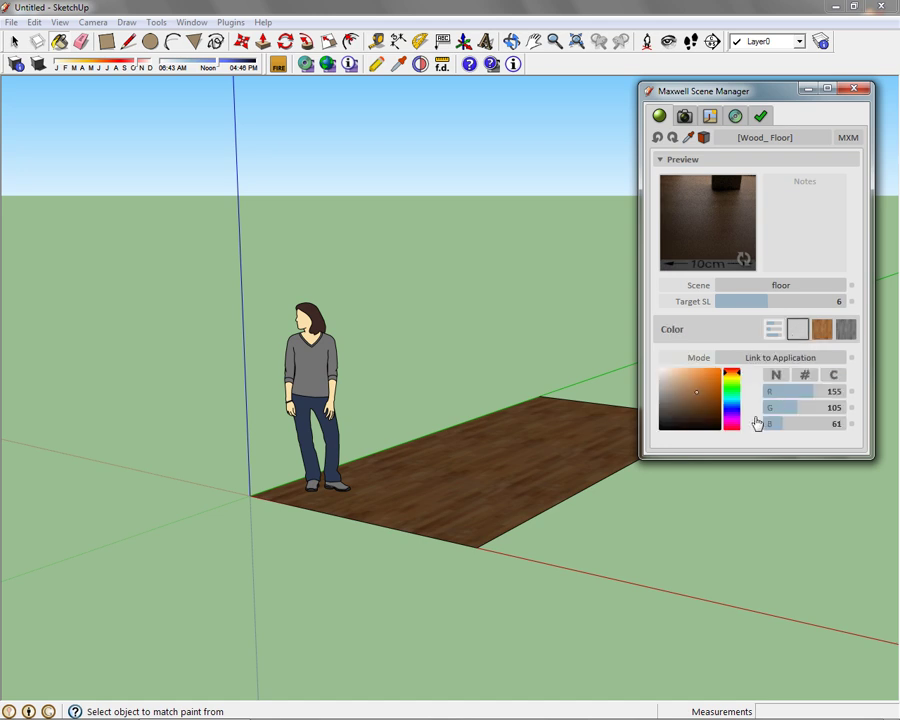
pyautogui.click(821, 332)
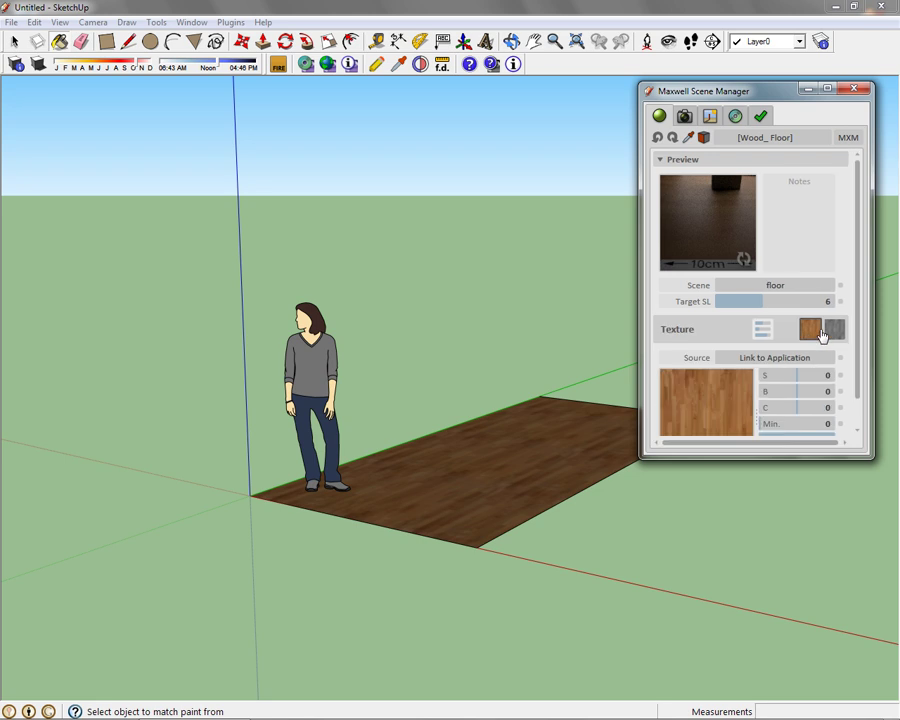
pyautogui.moveTo(771, 87); pyautogui.dragTo(761, 57)
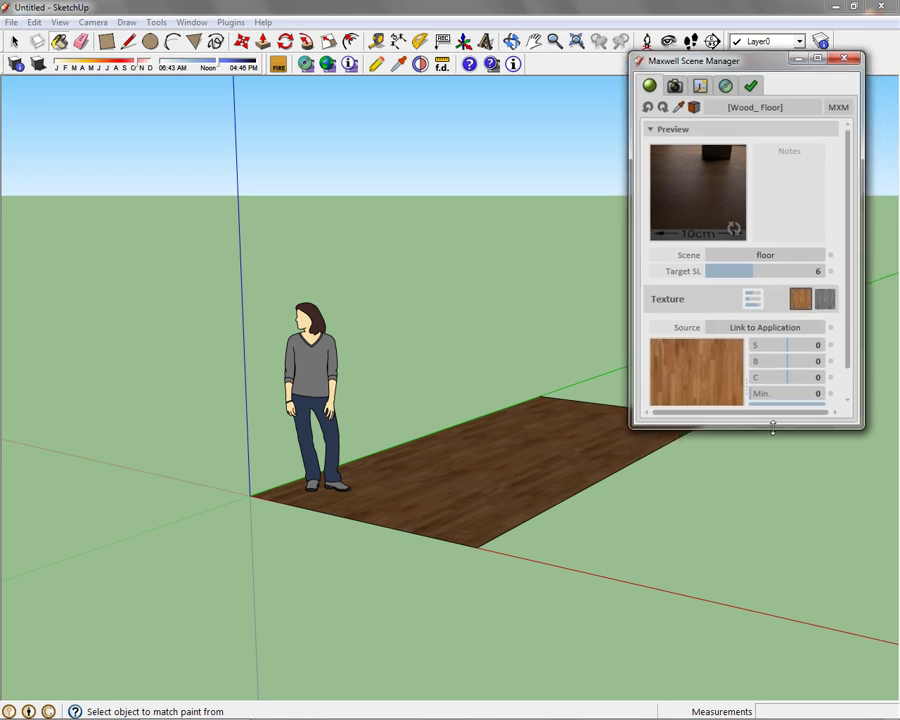
pyautogui.moveTo(771, 428); pyautogui.dragTo(750, 585)
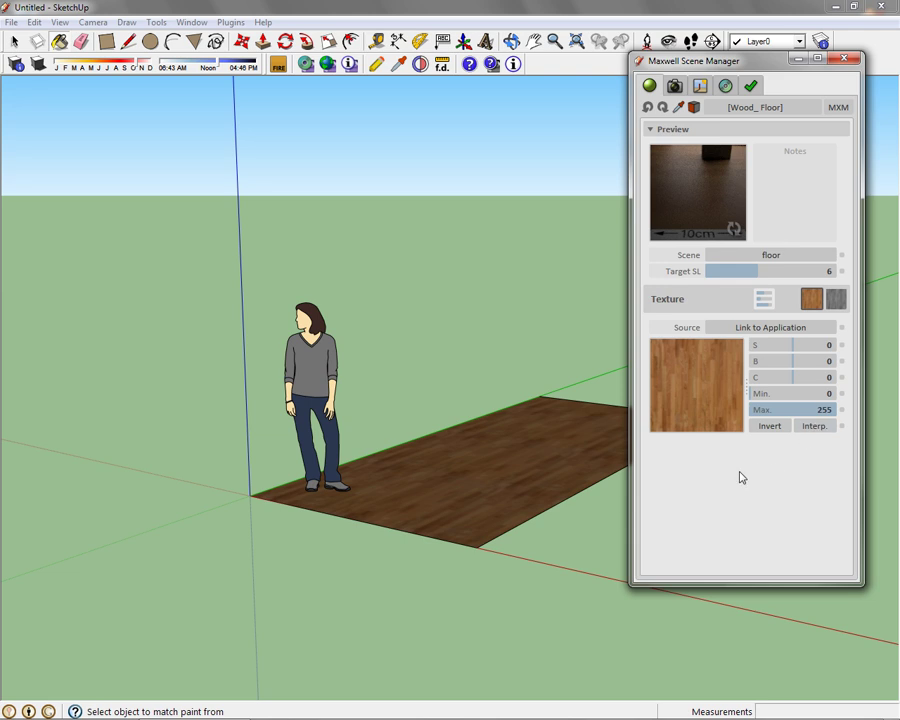
pyautogui.click(770, 427)
pyautogui.click(770, 427)
pyautogui.click(815, 427)
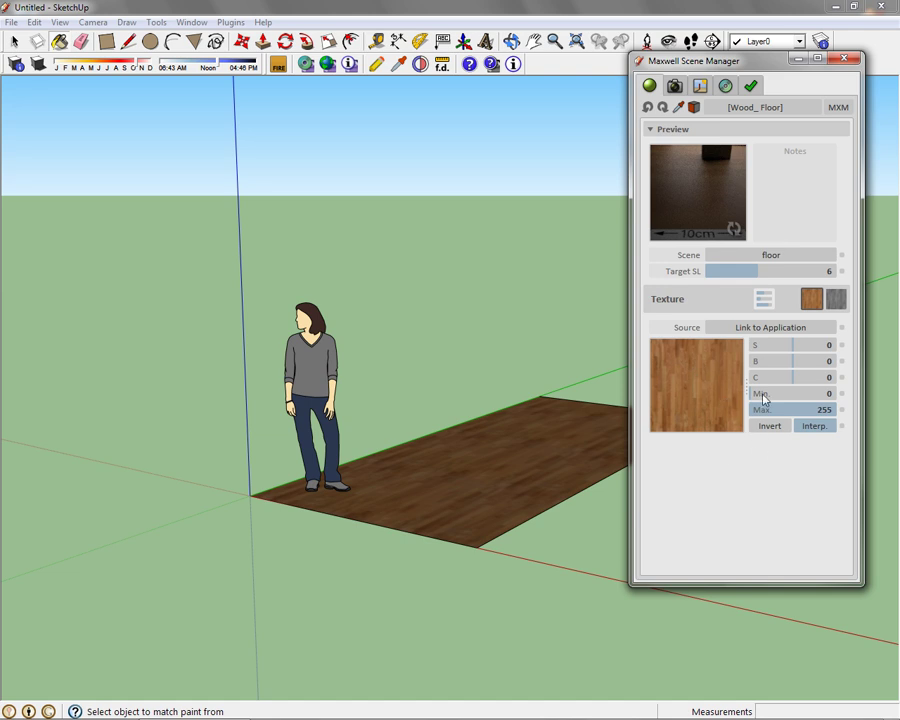
# Try Use Specific Texture as the texture source, restore Link to Application, and display the texture's tiling controls
pyautogui.click(772, 328)
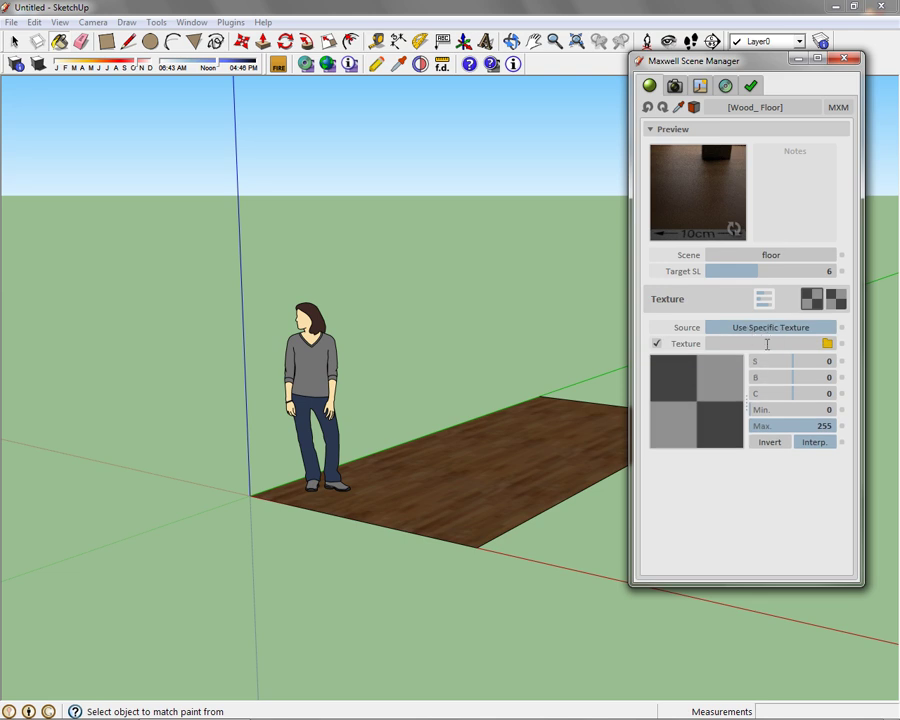
pyautogui.click(773, 330)
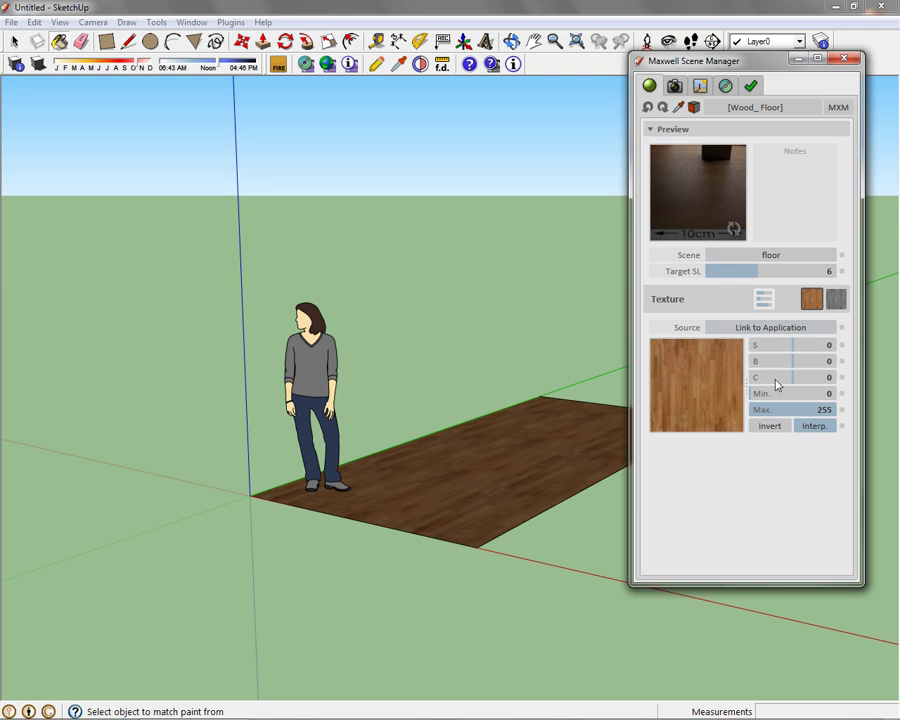
pyautogui.click(704, 397)
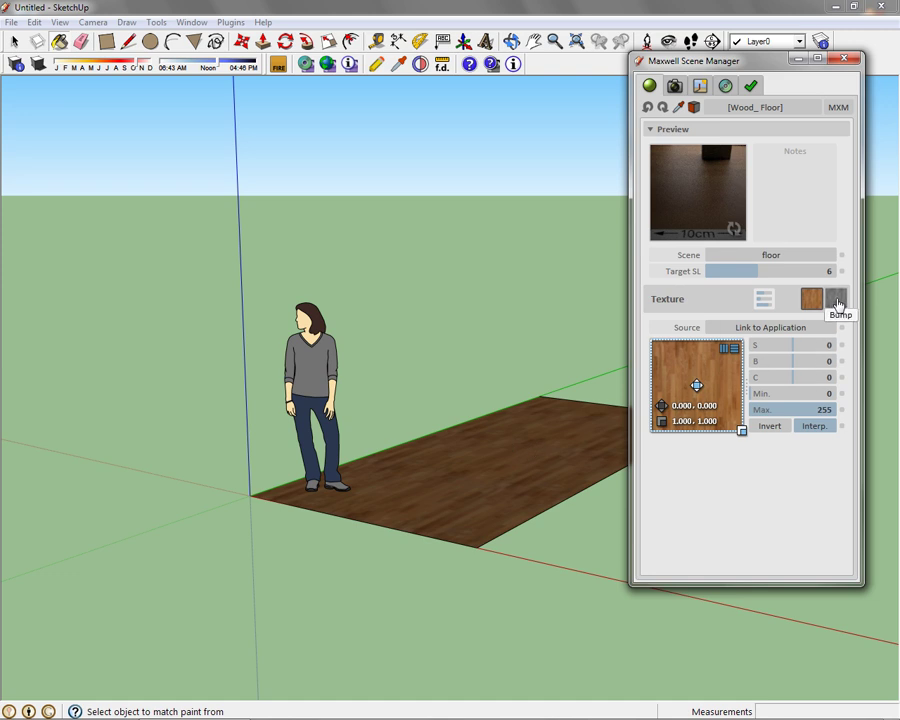
# Set the bump texture's contrast to 100, invert it, and limit its range to a minimum of 92 and maximum of 239
pyautogui.click(837, 299)
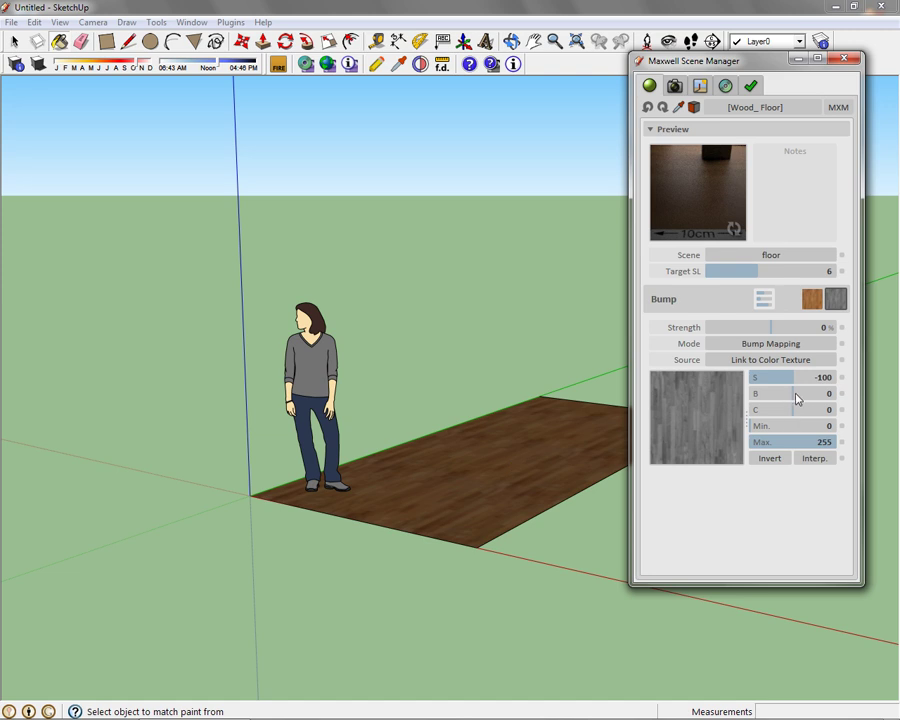
pyautogui.moveTo(807, 414); pyautogui.dragTo(843, 411)
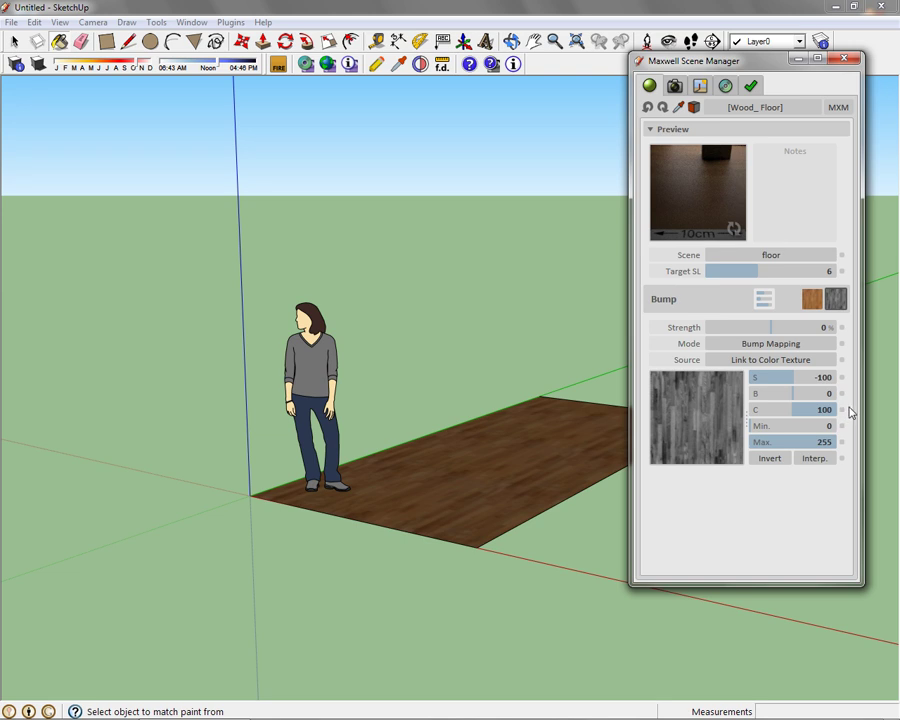
pyautogui.click(768, 460)
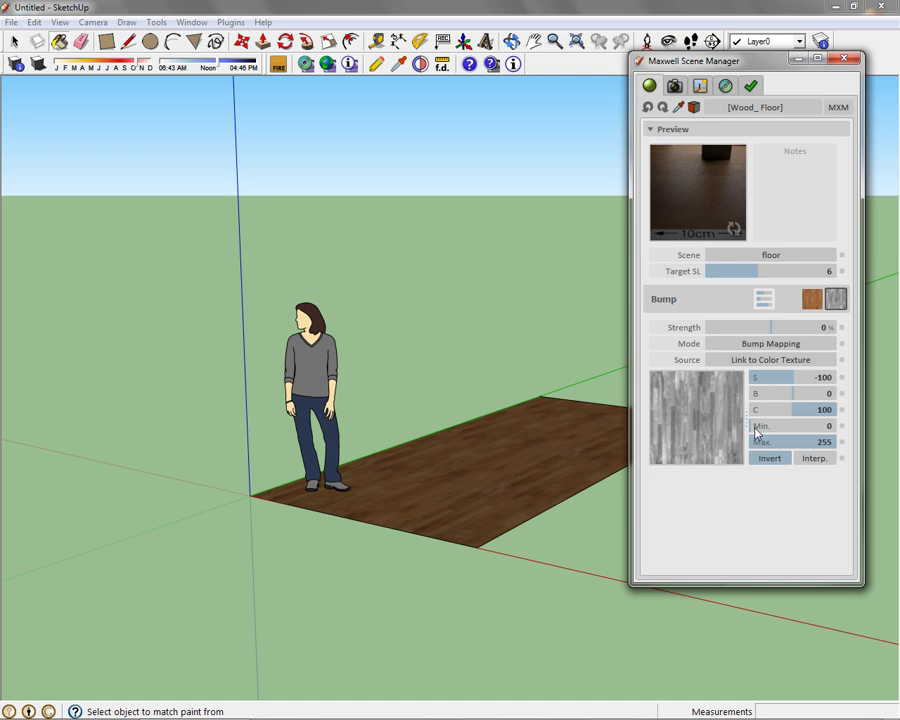
pyautogui.moveTo(812, 446)
pyautogui.mouseDown()
pyautogui.moveTo(788, 446)
pyautogui.moveTo(806, 446)
pyautogui.mouseUp()
pyautogui.moveTo(754, 431); pyautogui.dragTo(836, 447)
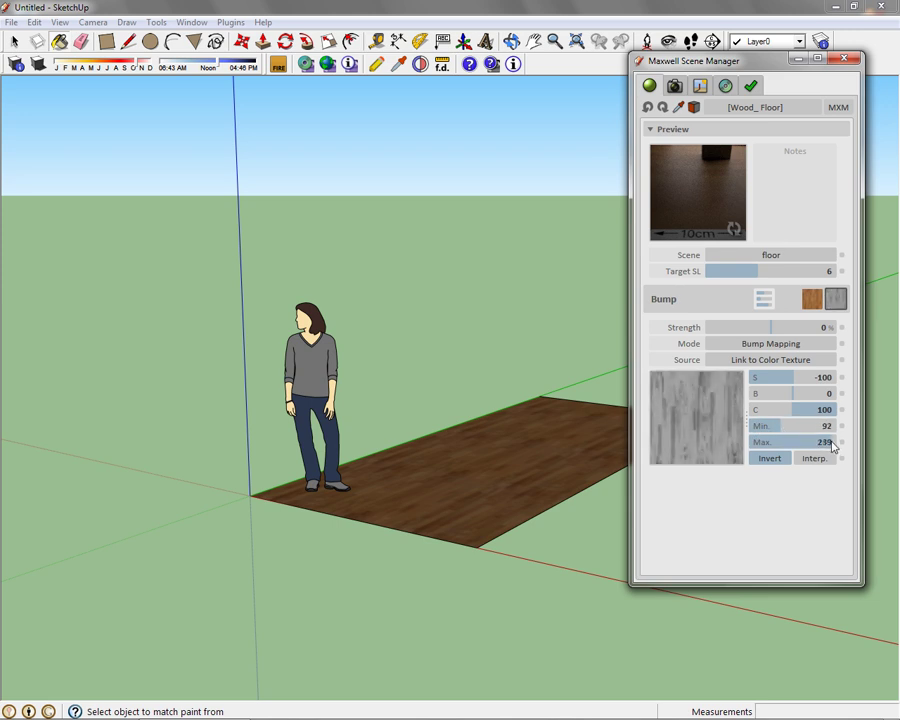
# Limit the bump texture's range to a minimum of 45 and a maximum of 184
pyautogui.click(767, 430)
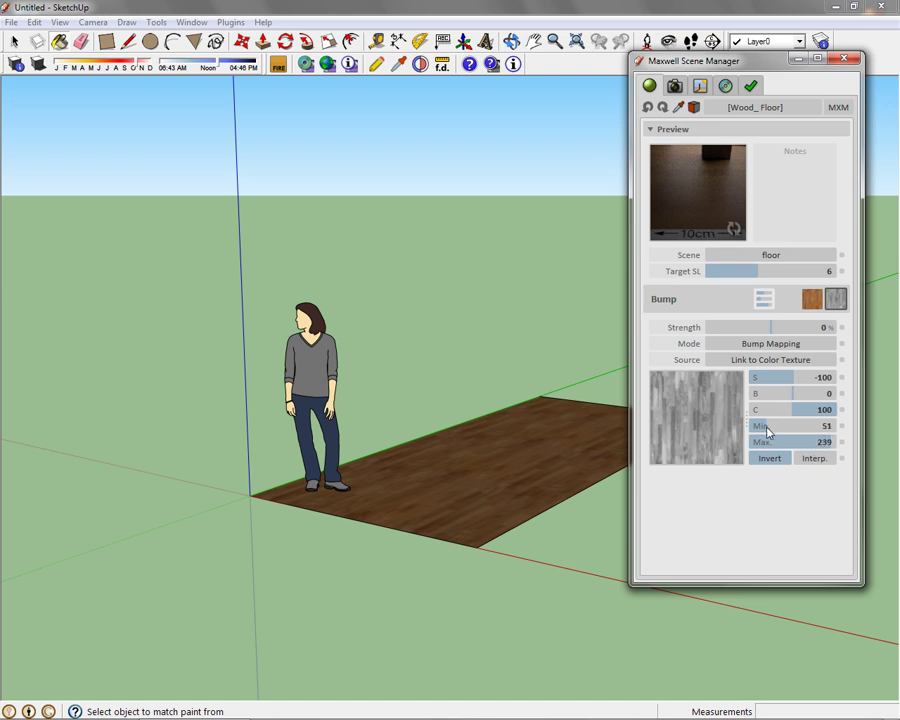
pyautogui.moveTo(765, 427); pyautogui.dragTo(814, 447)
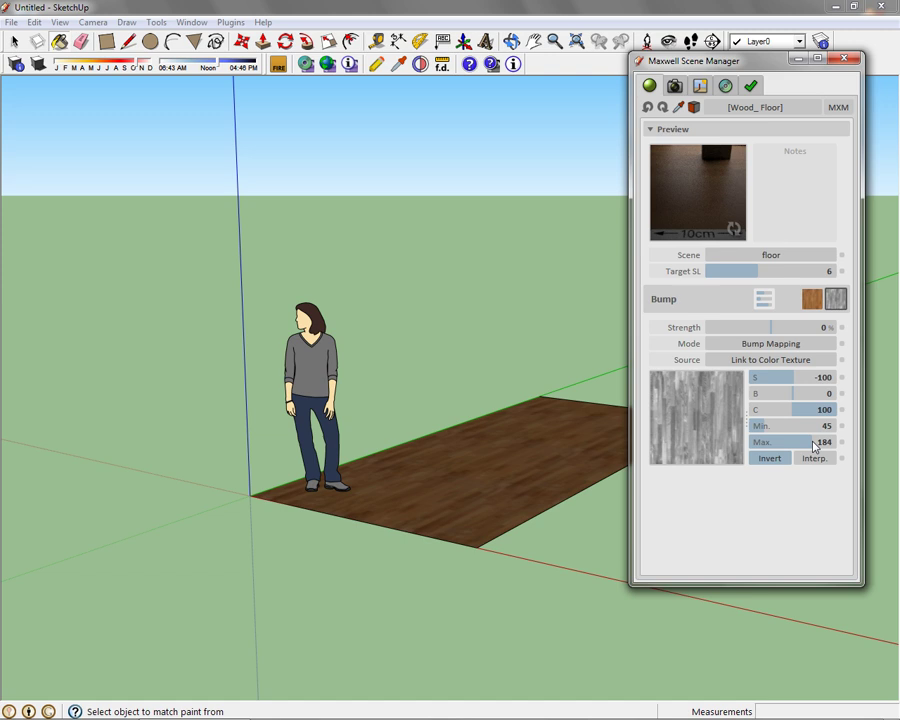
# Try Normal Mapping as the bump mode, and restore Bump Mapping
pyautogui.click(806, 346)
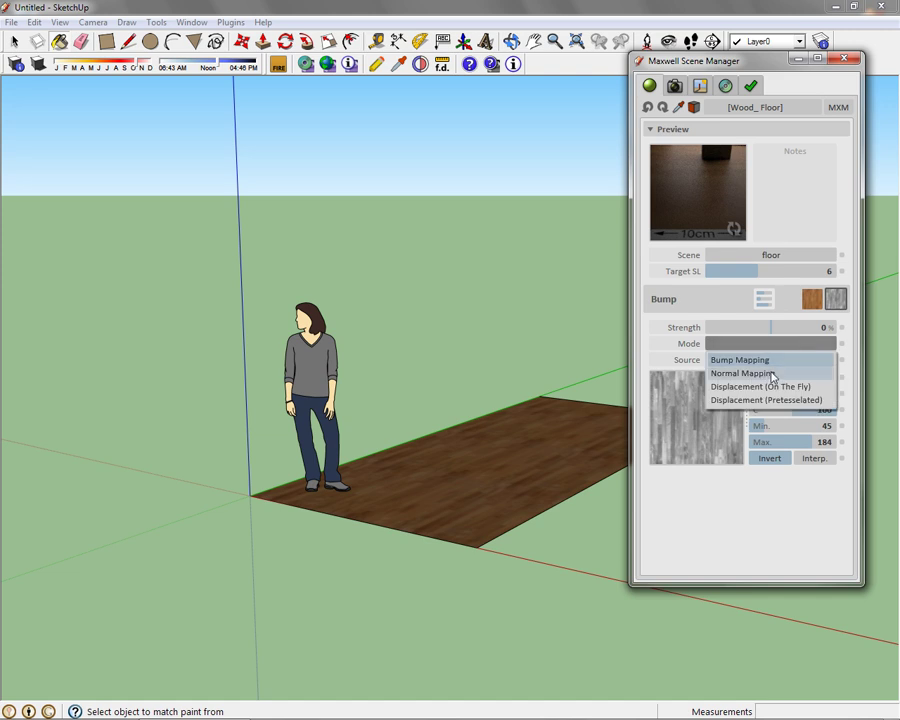
pyautogui.click(771, 374)
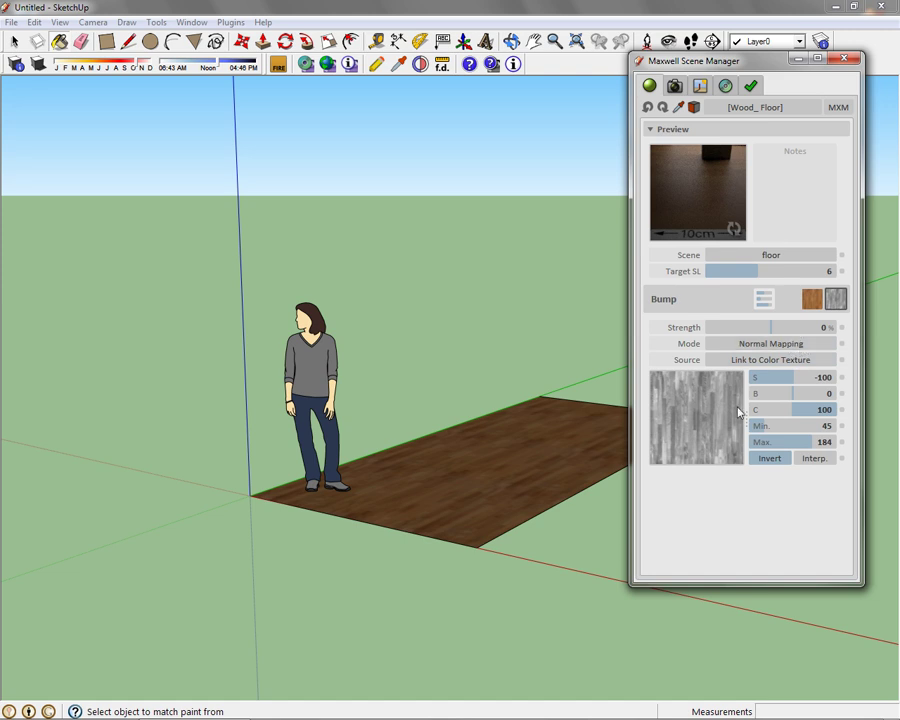
pyautogui.click(795, 344)
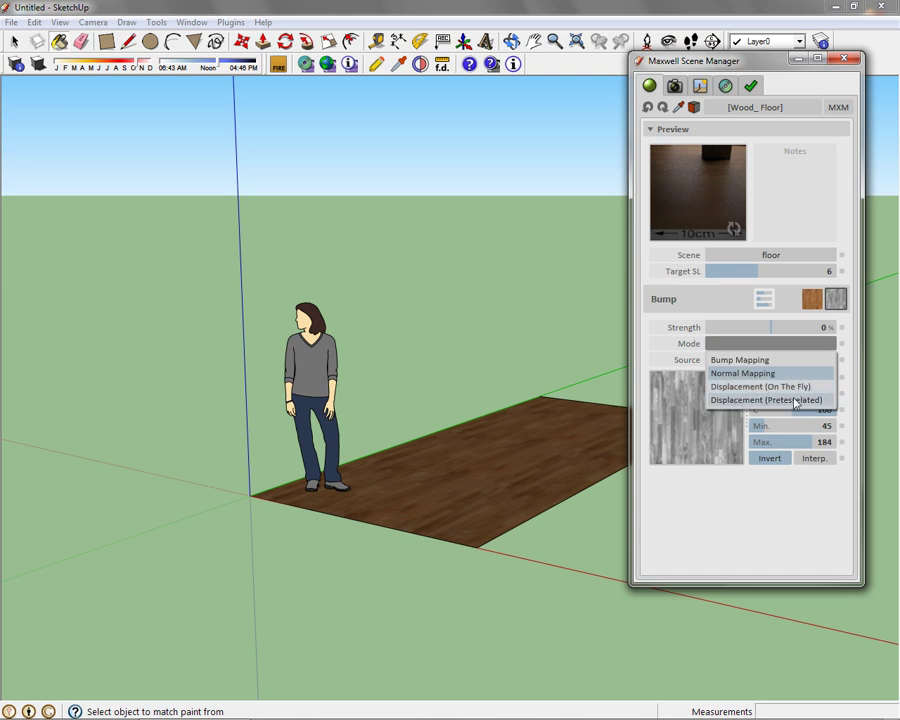
pyautogui.click(748, 362)
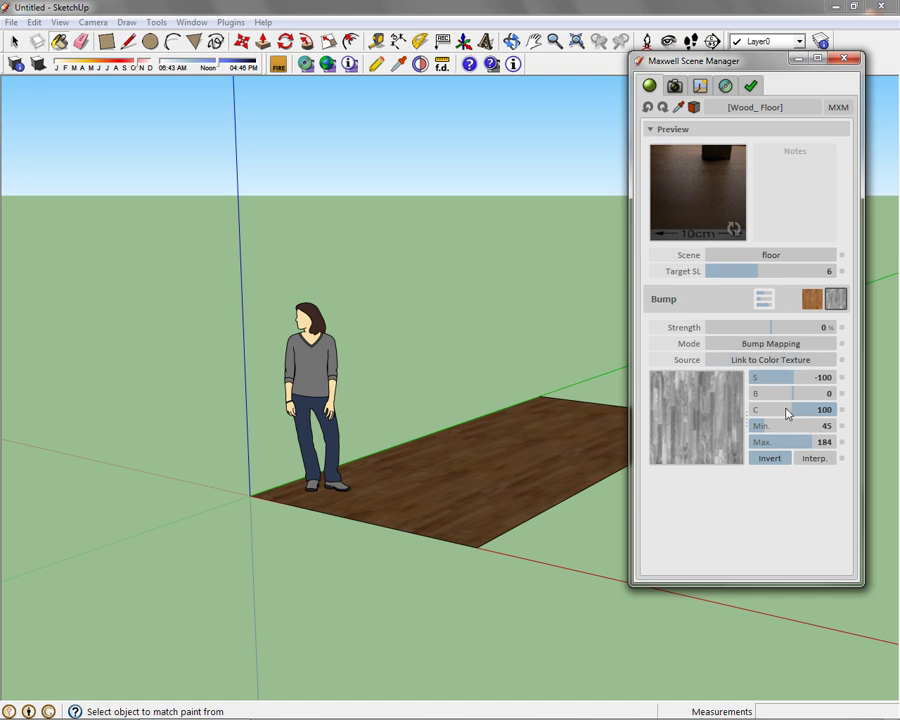
# Set the bump texture's brightness to -9 and the bump strength to 20%, refreshing the material preview between strength adjustments
pyautogui.moveTo(795, 399); pyautogui.dragTo(790, 400)
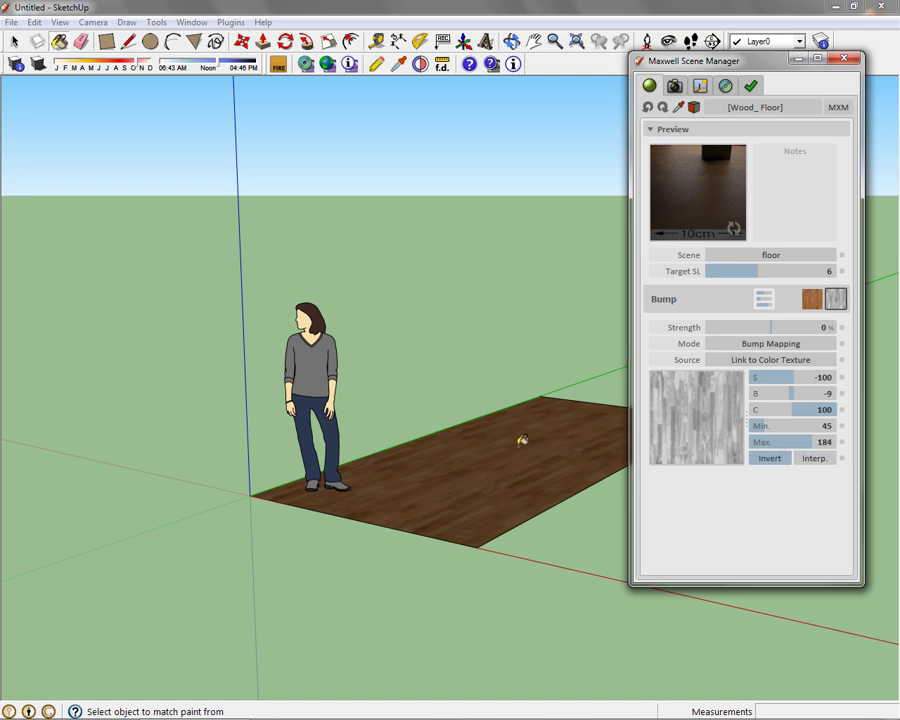
pyautogui.moveTo(771, 332)
pyautogui.mouseDown()
pyautogui.moveTo(786, 334)
pyautogui.moveTo(778, 333)
pyautogui.mouseUp()
pyautogui.click(735, 229)
pyautogui.moveTo(773, 326); pyautogui.dragTo(795, 333)
pyautogui.click(735, 229)
pyautogui.moveTo(793, 331); pyautogui.dragTo(786, 333)
# Change the Wood_Floor lacquer finish to Semigloss, and review the material's texture and bump settings
pyautogui.click(764, 300)
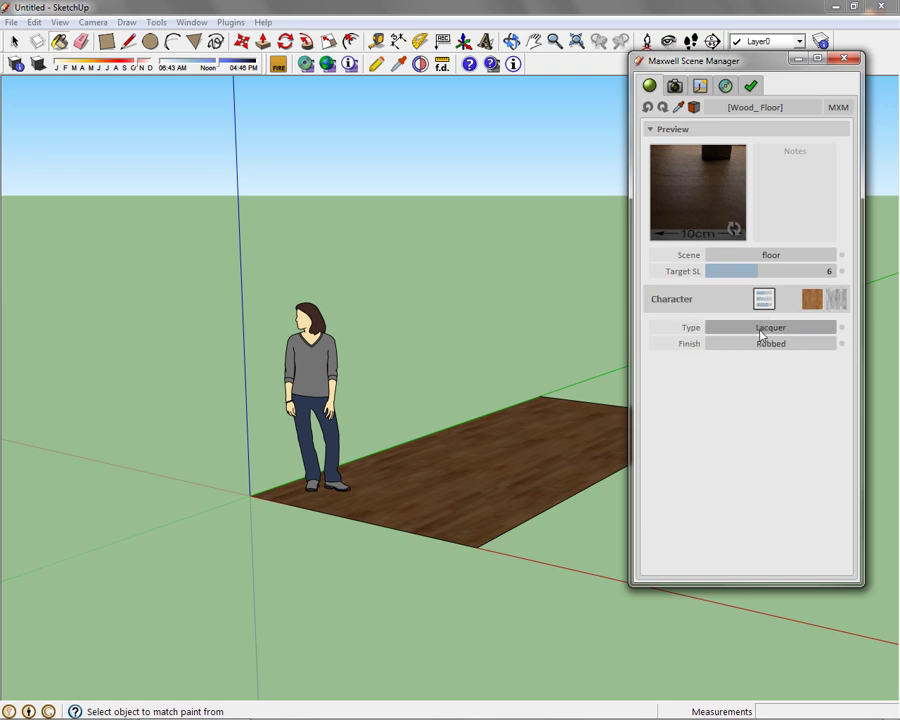
pyautogui.click(762, 344)
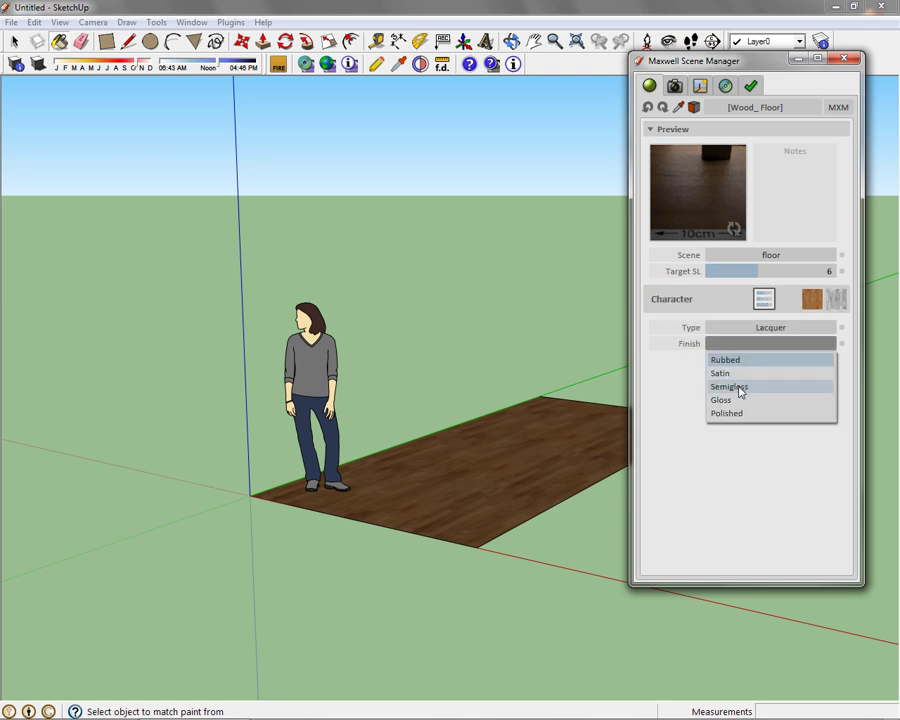
pyautogui.click(740, 391)
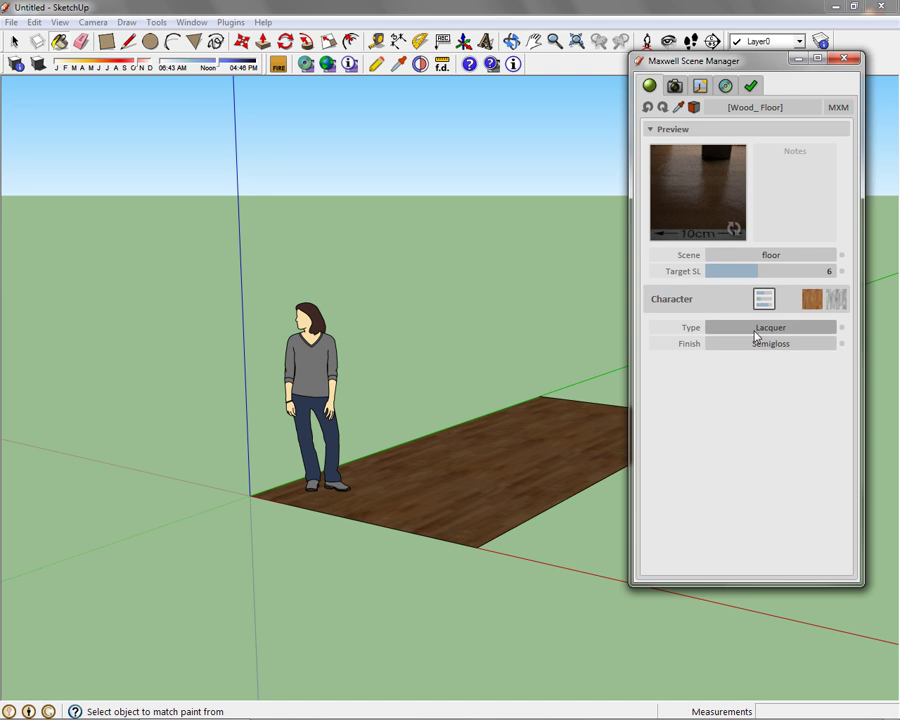
pyautogui.click(811, 300)
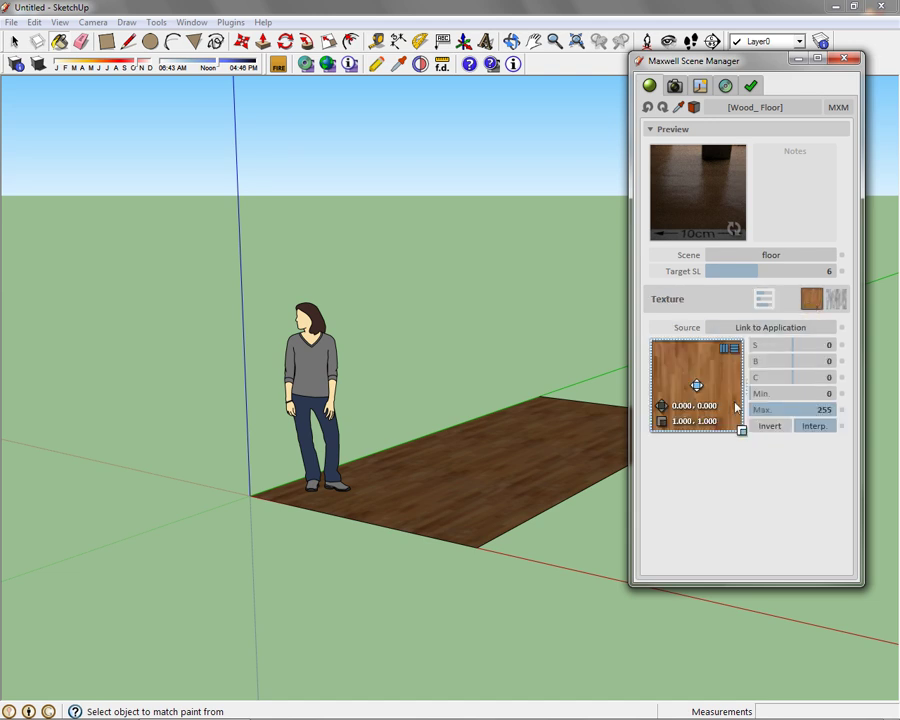
pyautogui.click(836, 299)
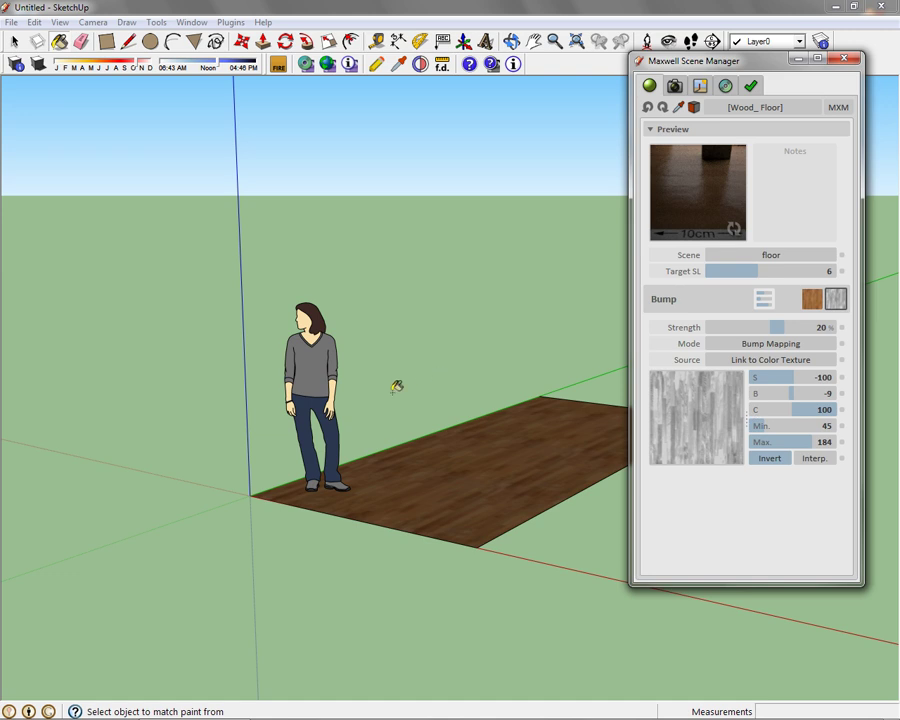
# Set the environment type to Physical Sky with the sun enabled, and the ground plane mode to Application
pyautogui.click(700, 85)
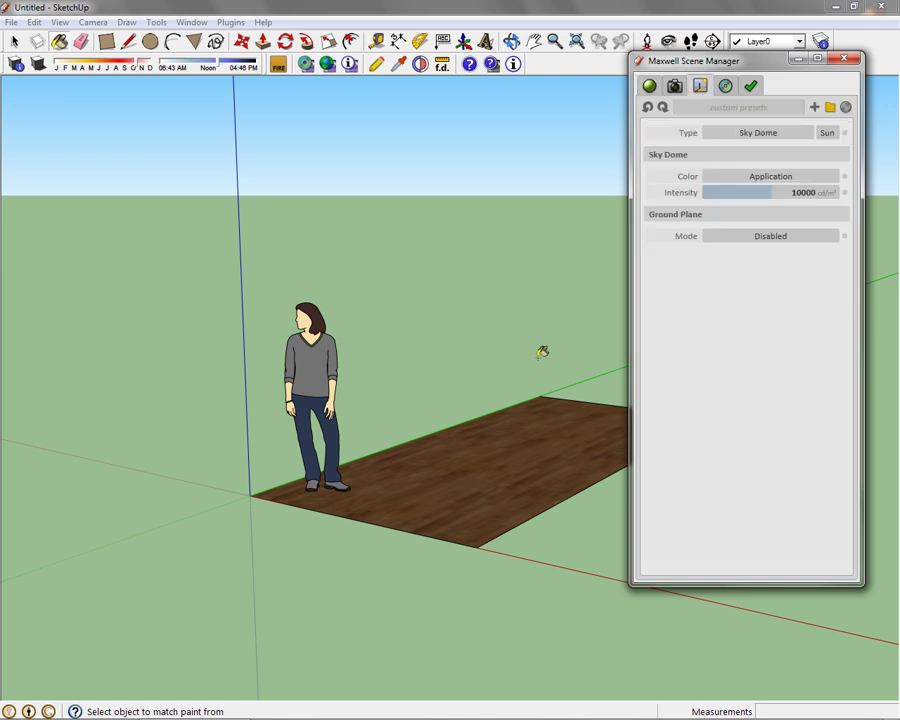
pyautogui.click(796, 134)
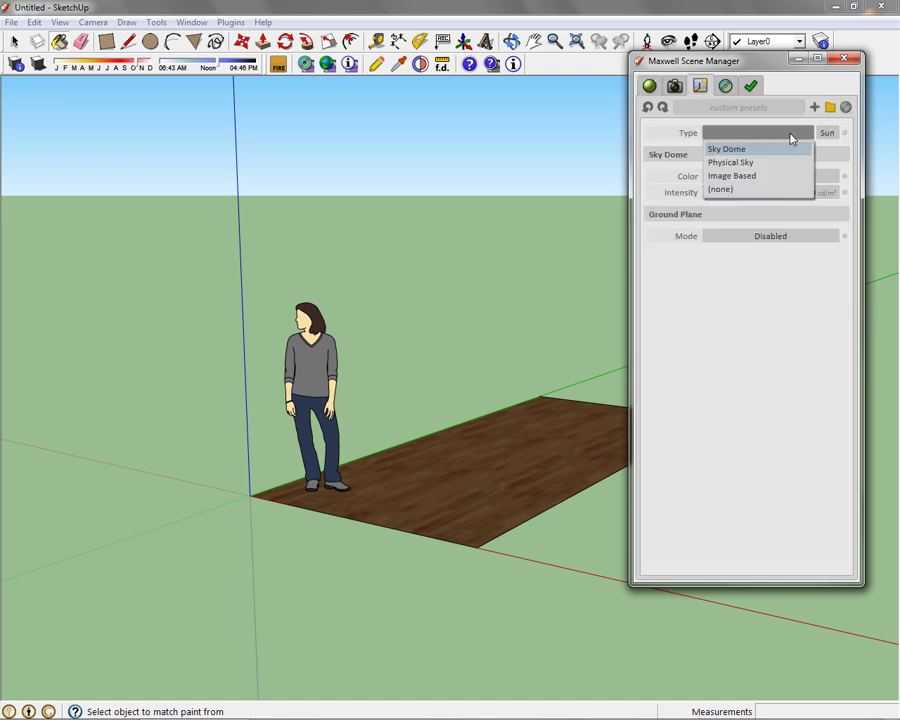
pyautogui.click(731, 162)
pyautogui.click(827, 133)
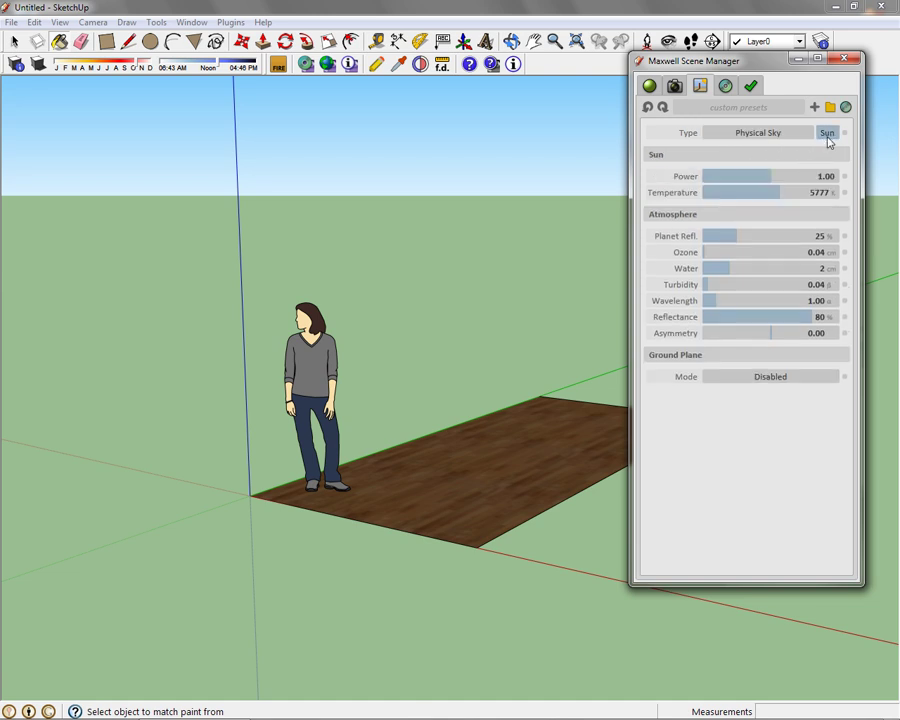
pyautogui.click(751, 380)
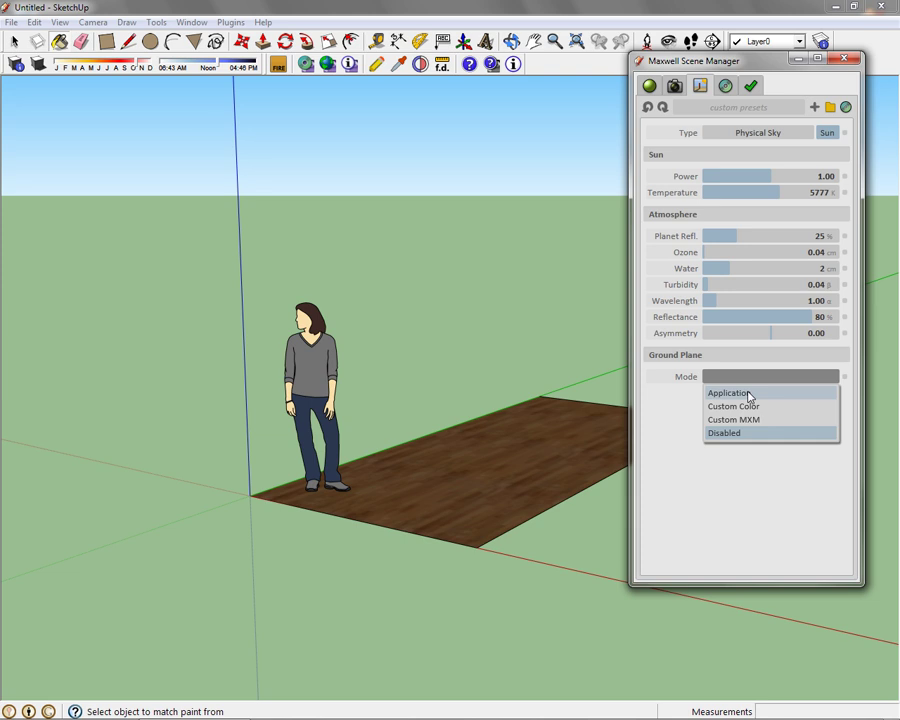
pyautogui.click(748, 394)
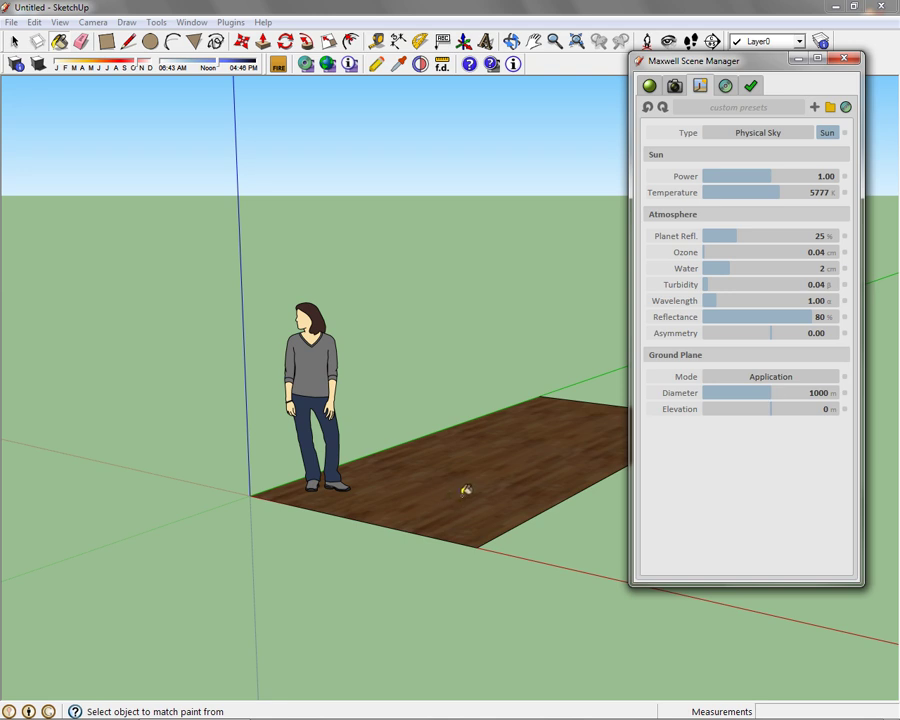
# Set the ground plane's diameter and elevation values to three decimal places
pyautogui.click(844, 394)
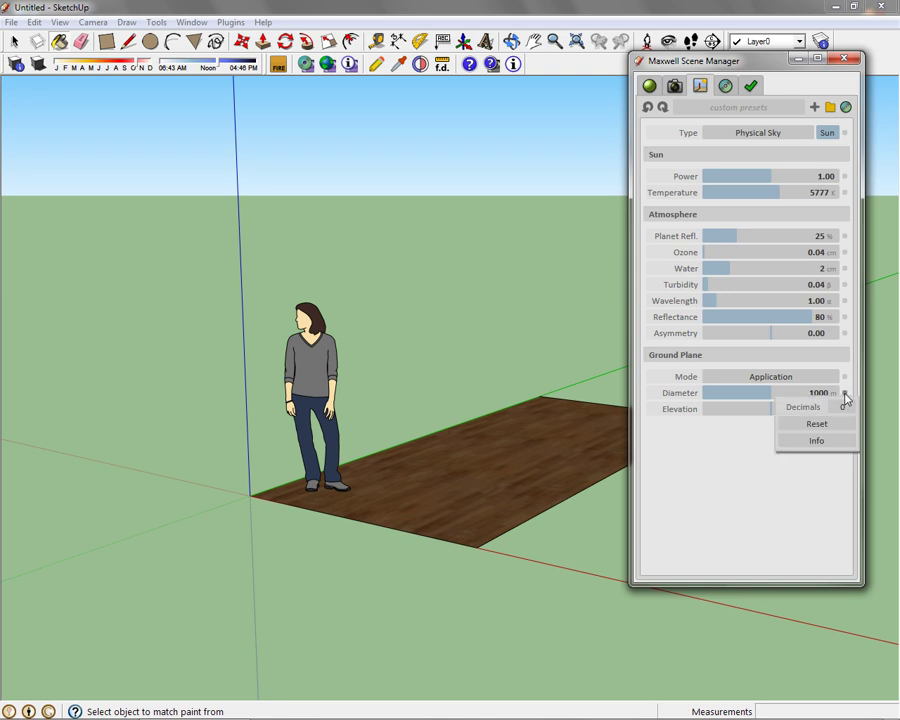
pyautogui.click(841, 407)
pyautogui.press('Return')
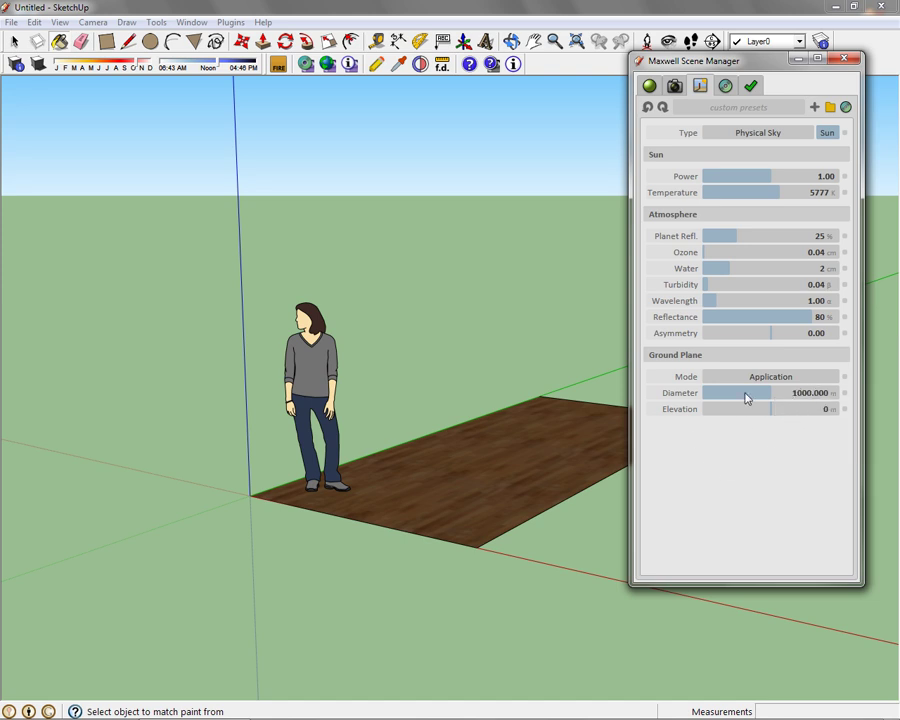
pyautogui.click(845, 409)
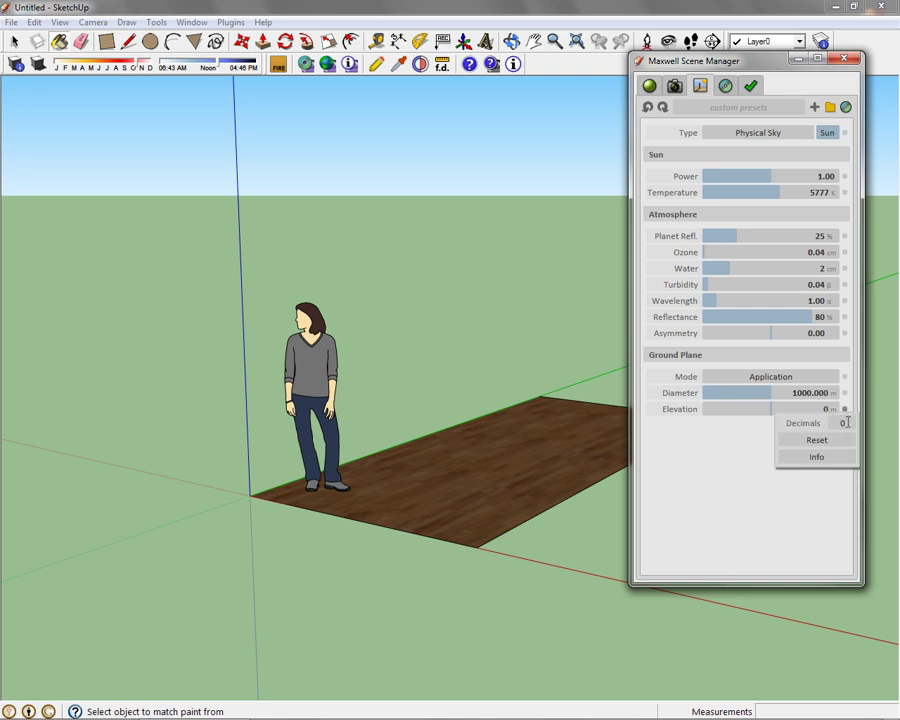
pyautogui.moveTo(841, 422); pyautogui.dragTo(847, 421)
pyautogui.click(717, 504)
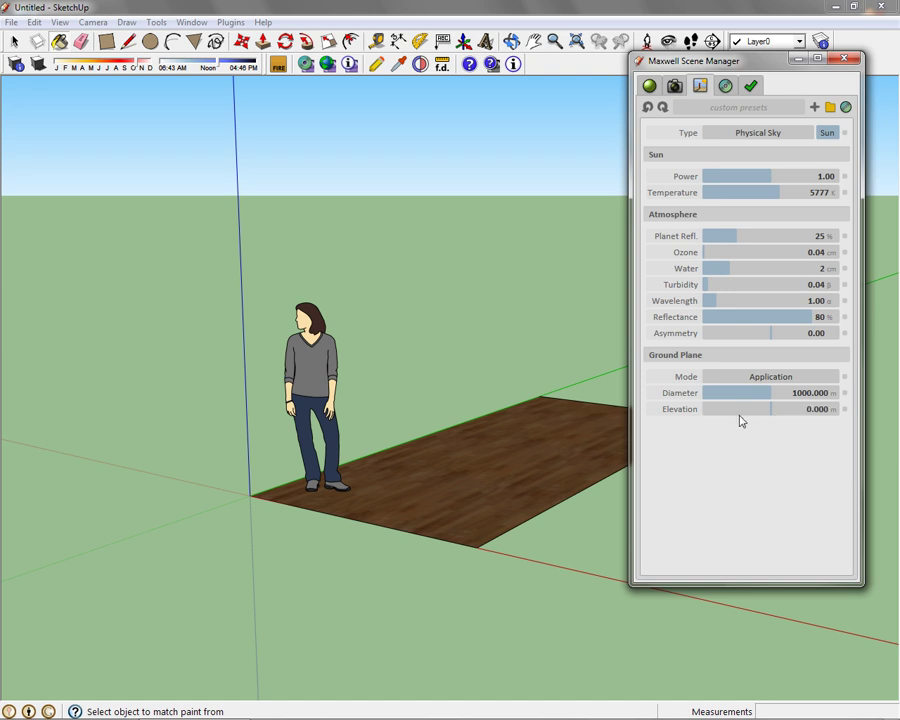
# Set the ground plane's elevation to -0.001 m
pyautogui.doubleClick(809, 408)
pyautogui.write('-')
pyautogui.click(692, 461)
# Start an interactive Maxwell Fire render of the scene, and frame the floor closely around the figure's feet
pyautogui.click(279, 65)
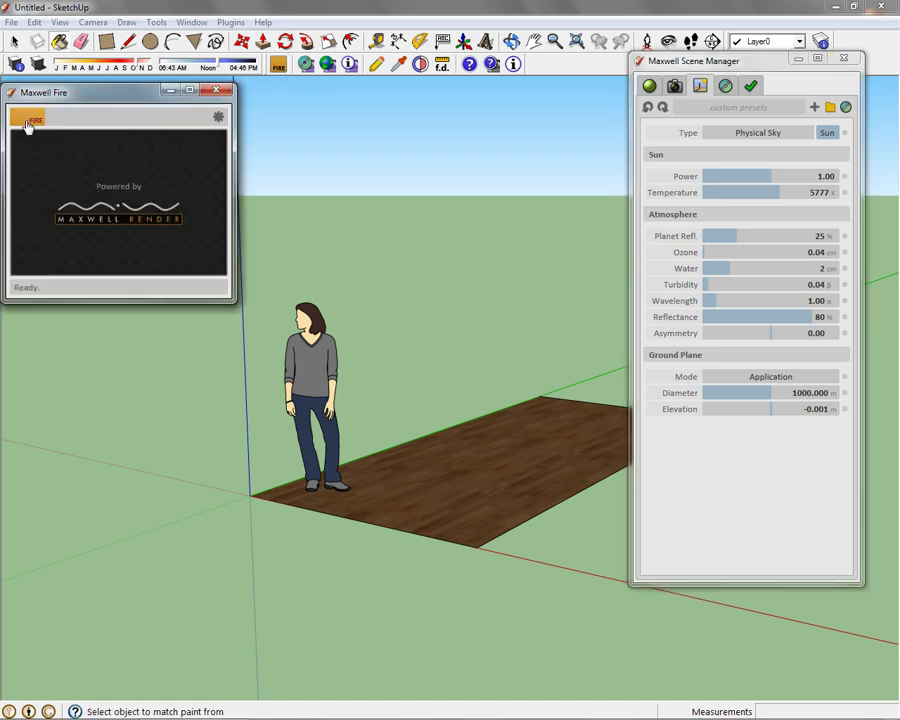
pyautogui.click(29, 121)
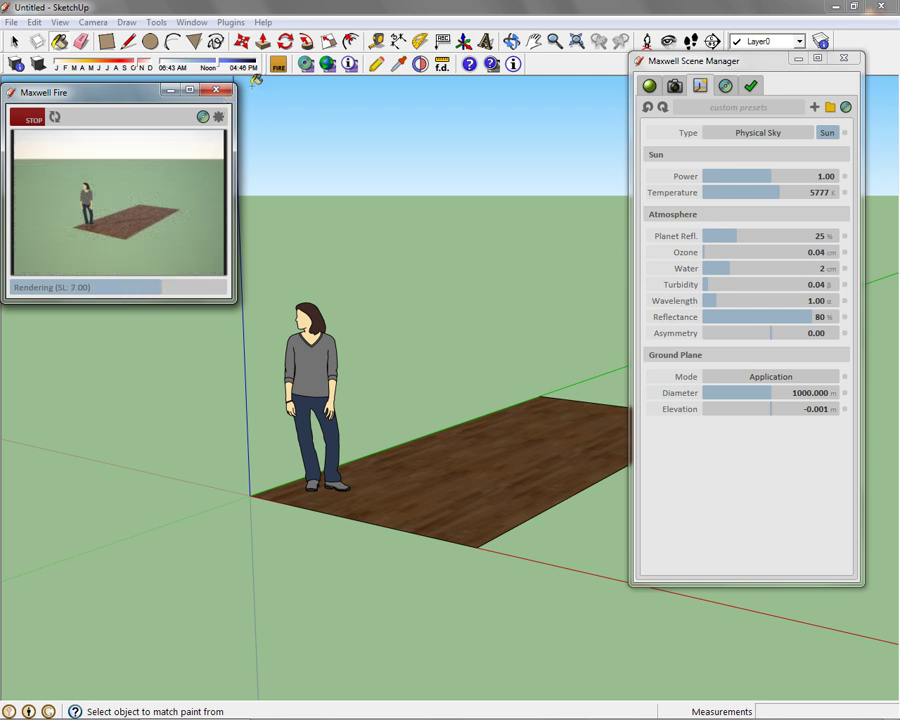
pyautogui.click(14, 40)
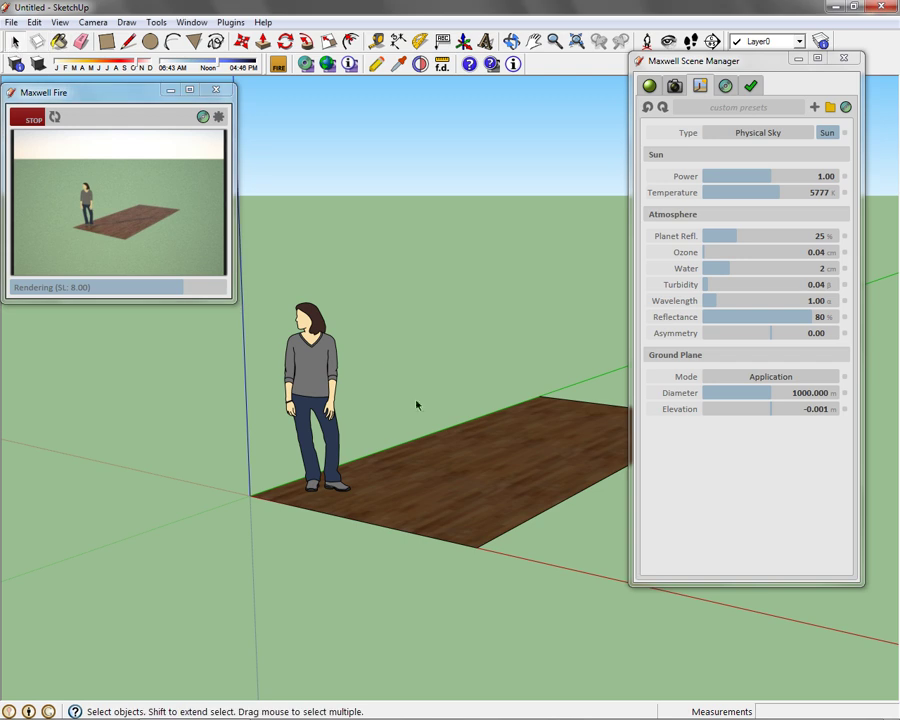
pyautogui.scroll(3, 442, 480)
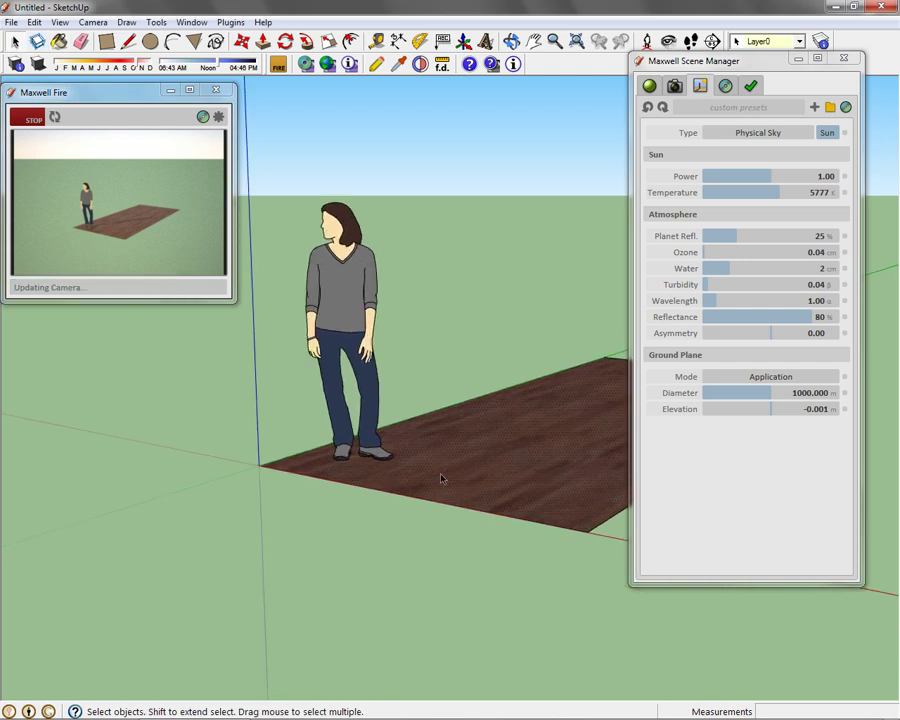
pyautogui.scroll(5, 440, 476)
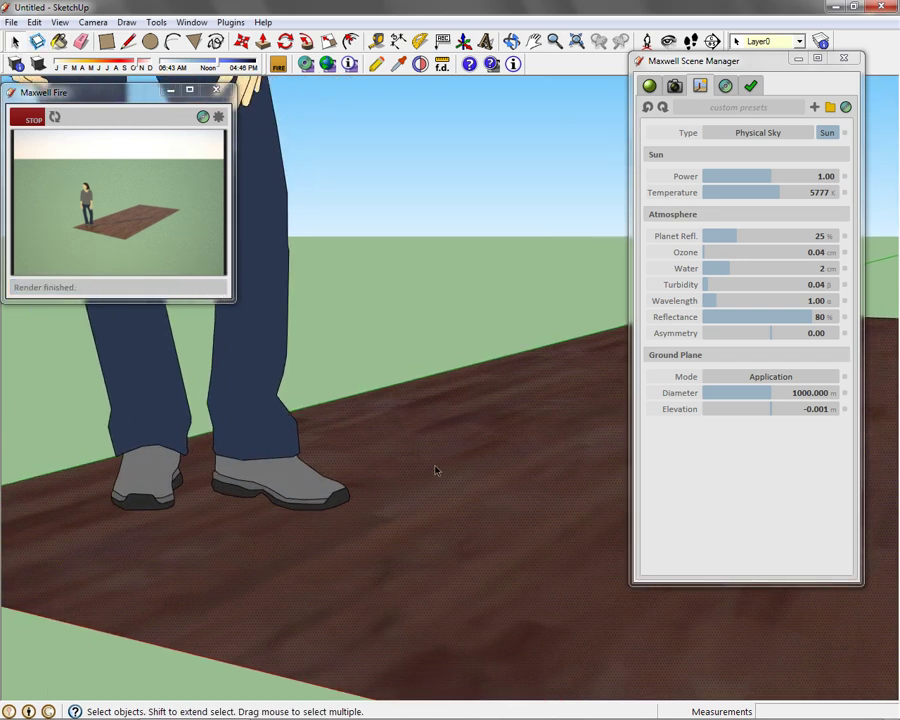